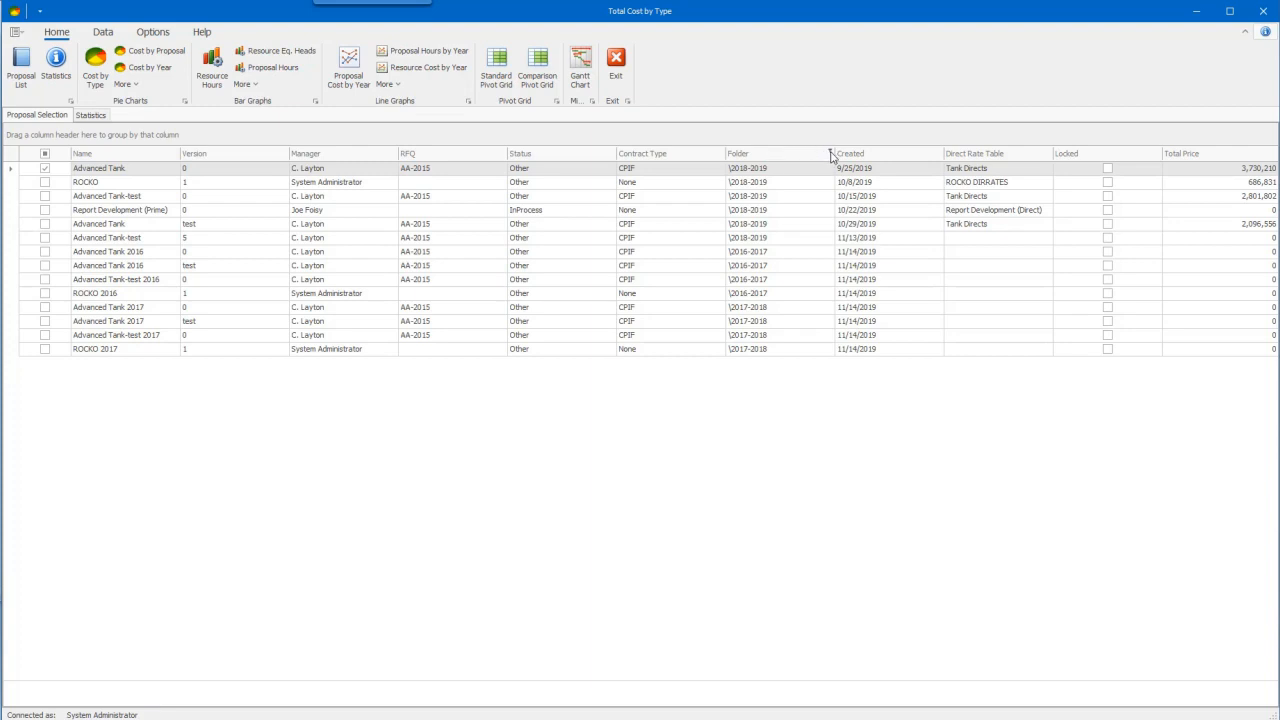
Step: Filter the proposal list by Folder to show only the \2016-2017 proposals
left_click(830, 154)
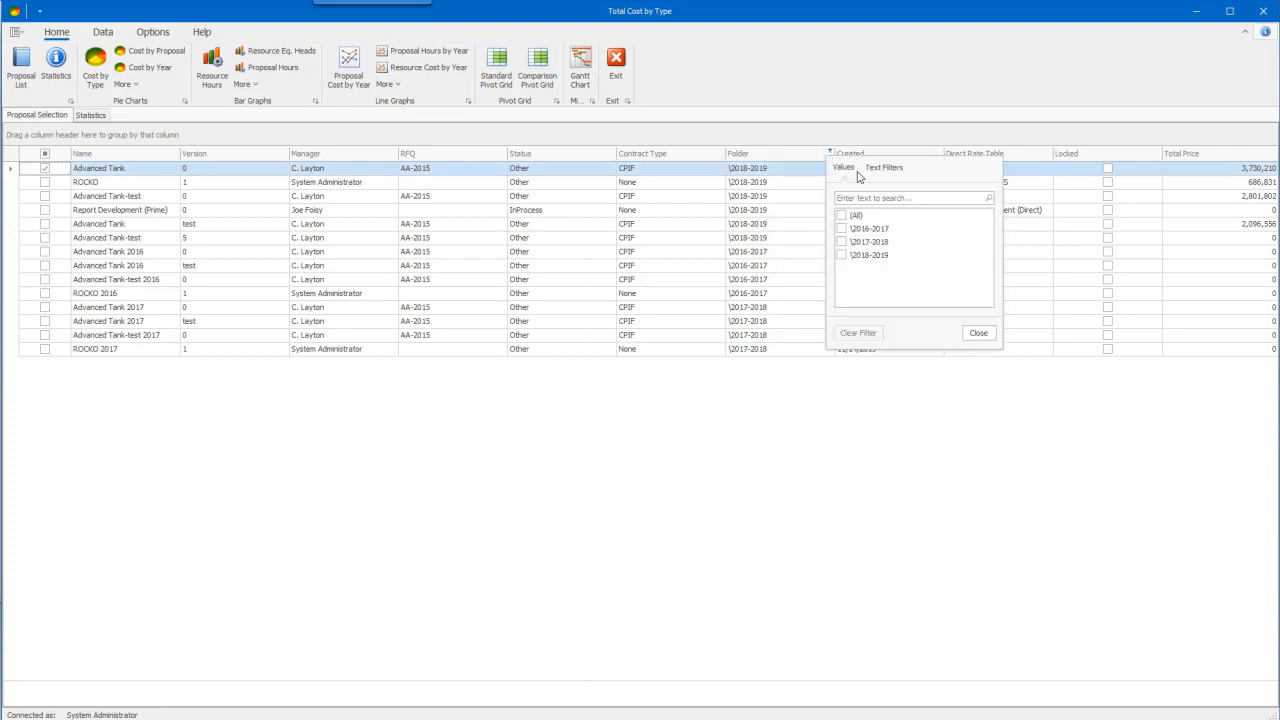
left_click(842, 229)
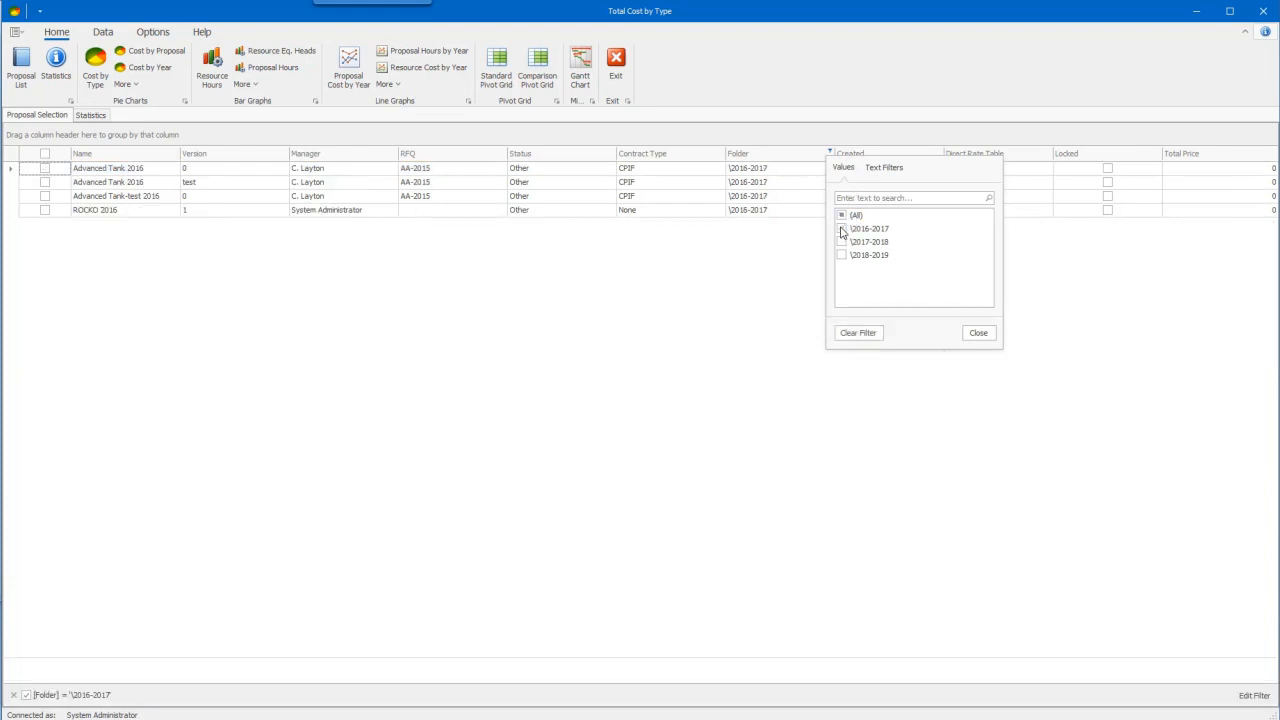
left_click(982, 334)
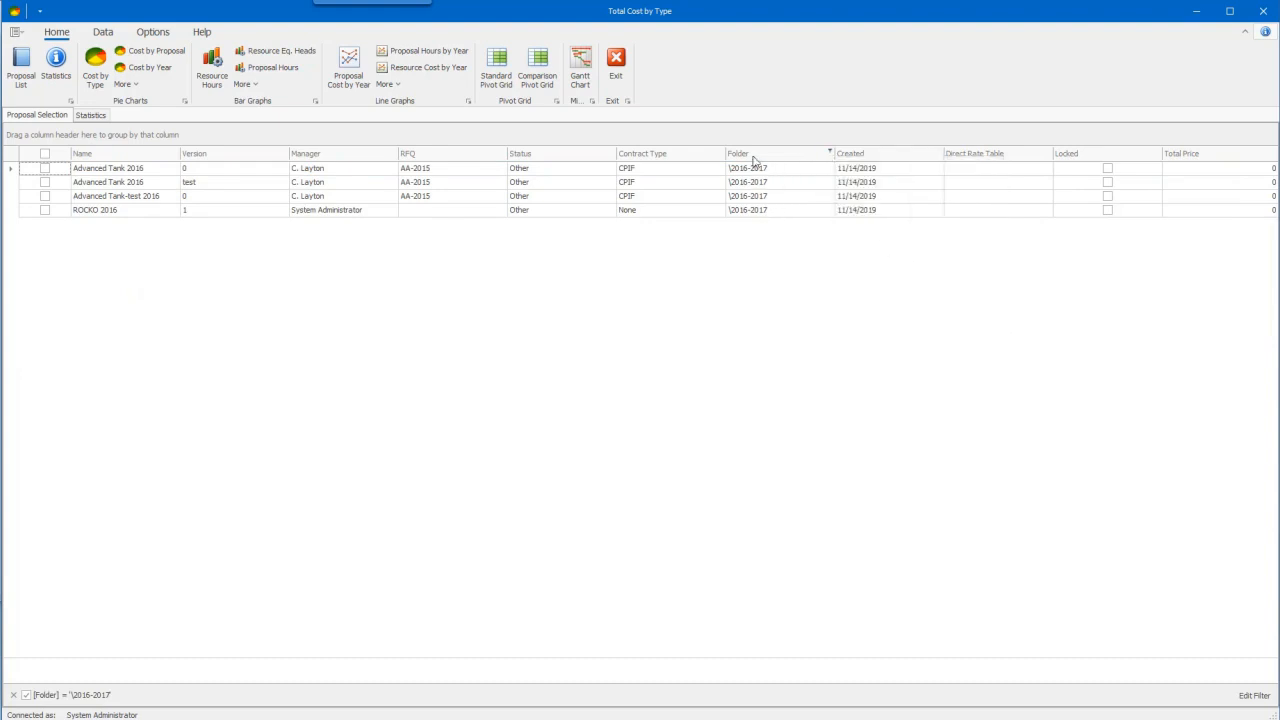
Step: Check the available filter values for the Status and Manager columns
left_click(612, 153)
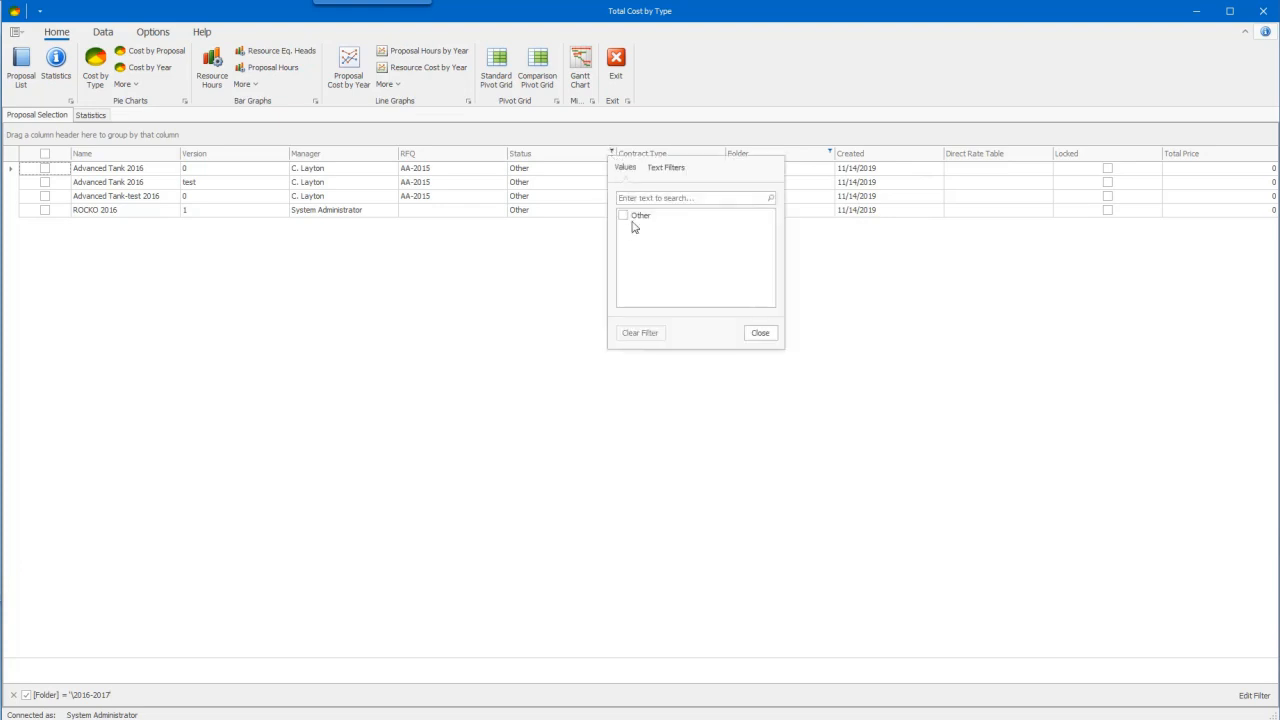
left_click(742, 334)
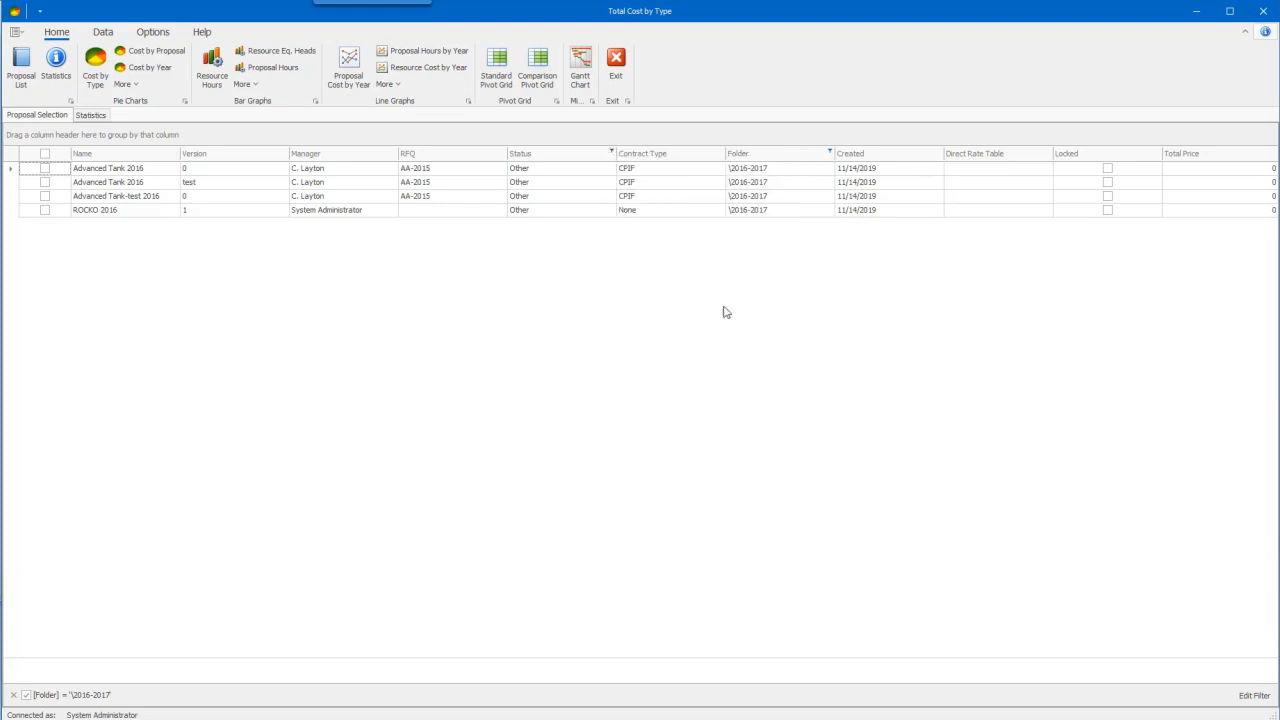
left_click(395, 153)
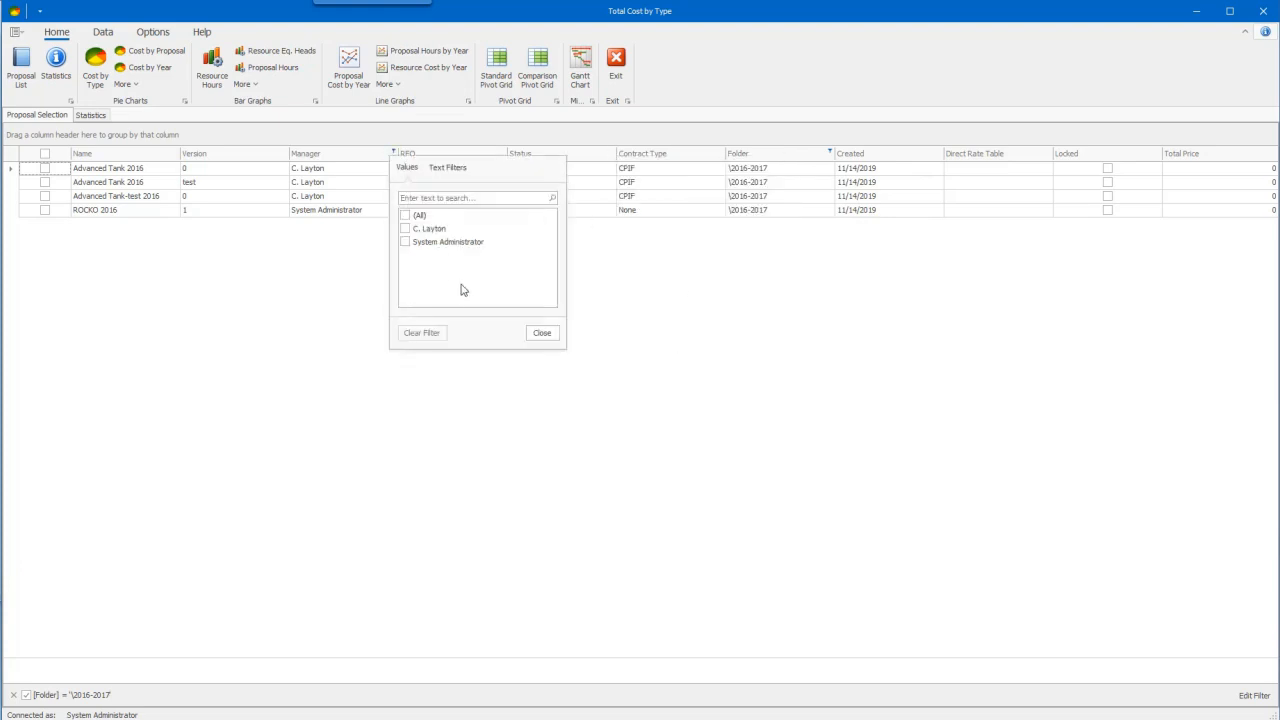
left_click(540, 337)
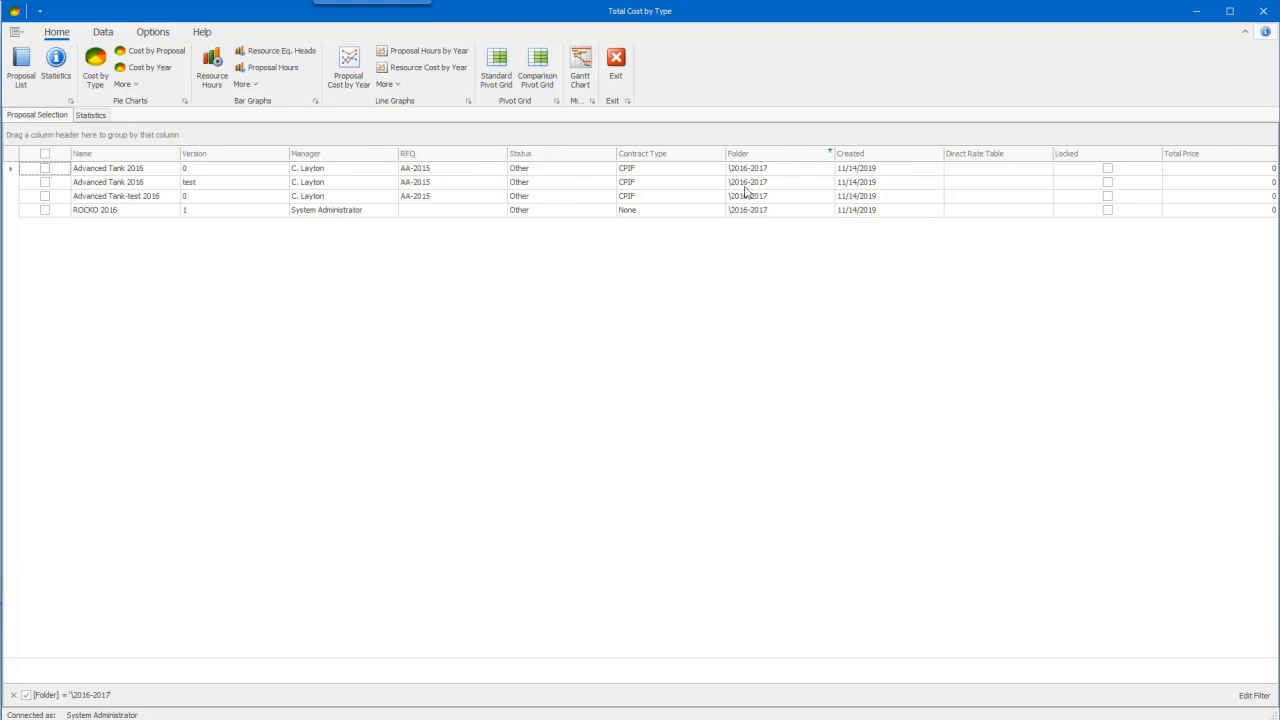
Step: Clear the Folder filter from the proposal list
left_click(830, 153)
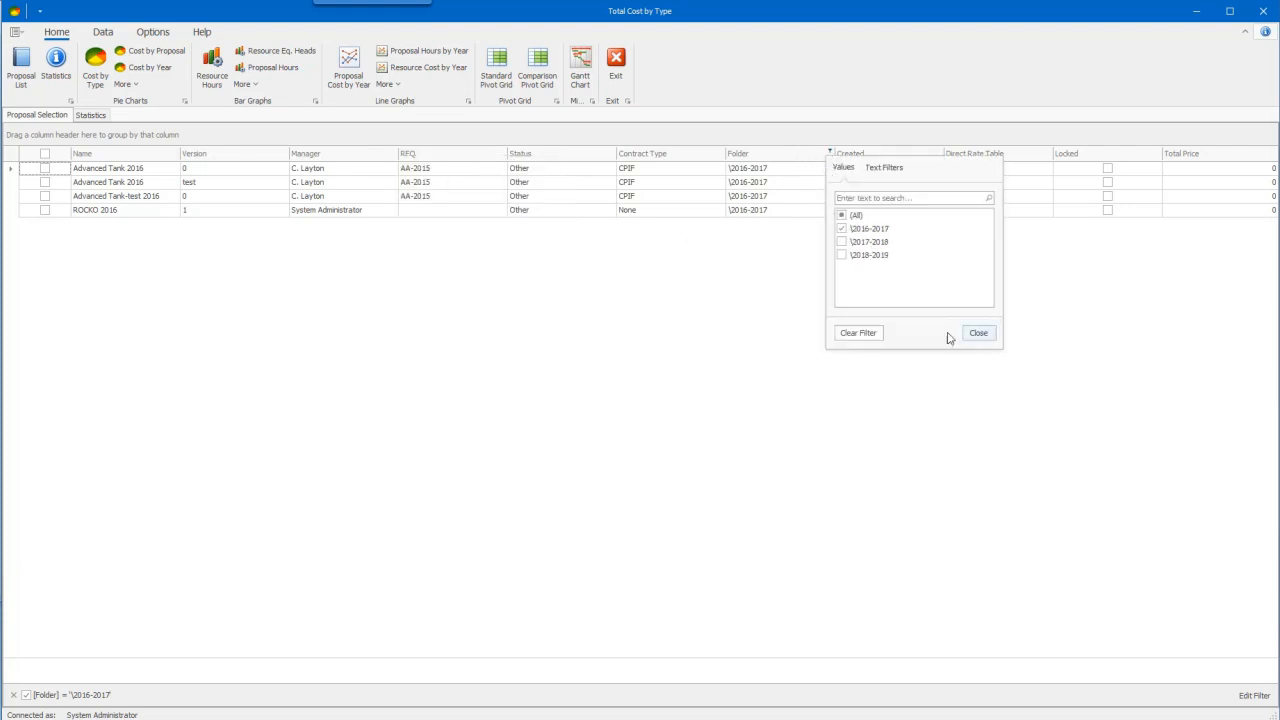
left_click(858, 332)
left_click(978, 332)
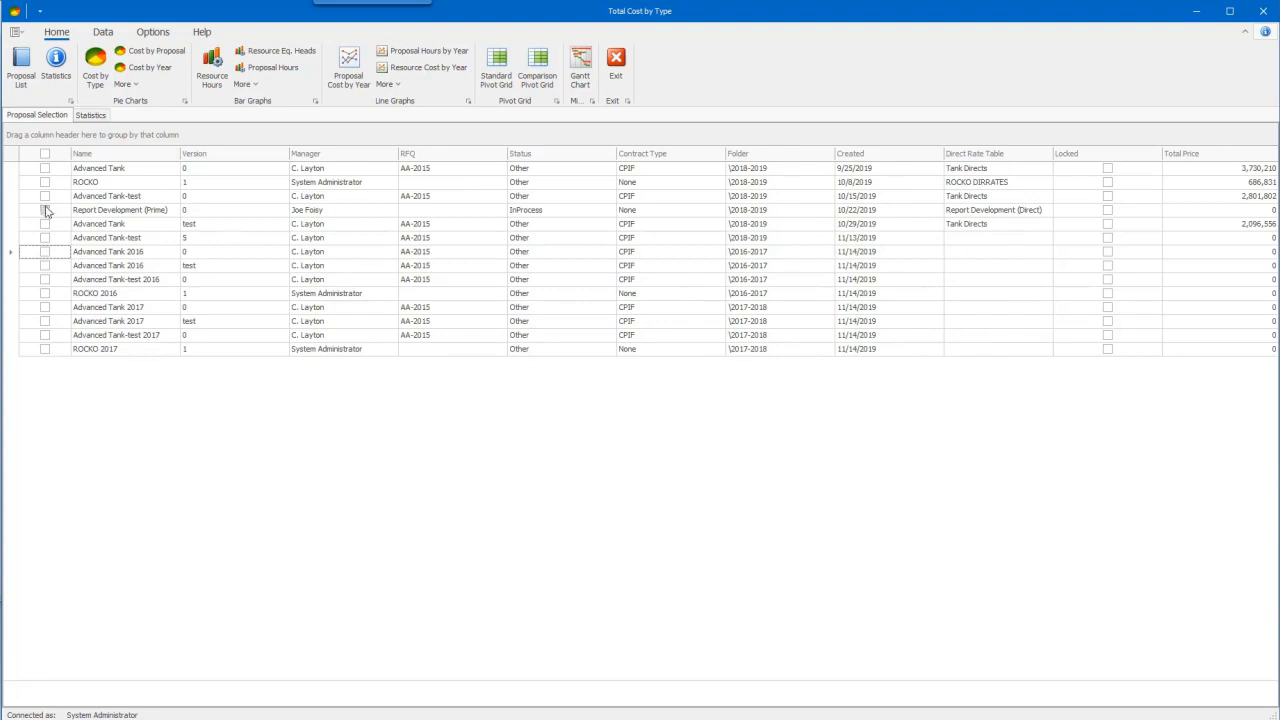
Step: Select the Advanced Tank version 0 proposal and create a Cost by Year pie chart at the Direct Cost level
left_click(44, 168)
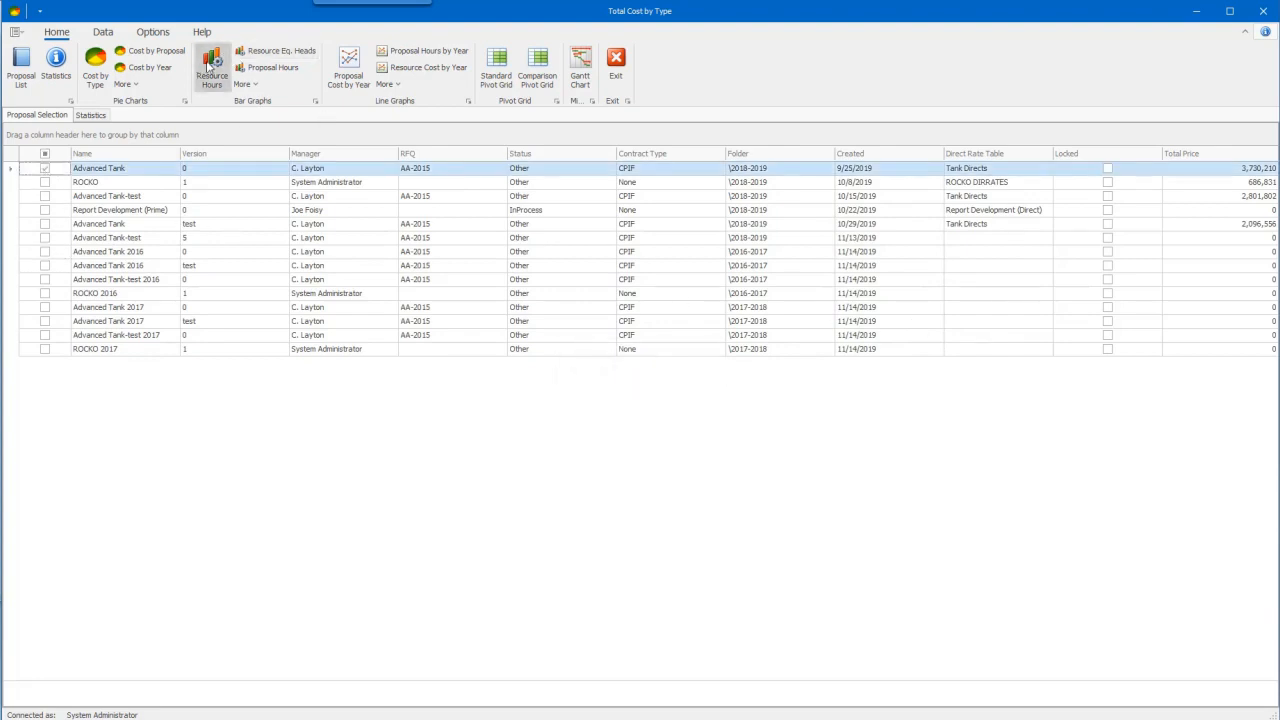
left_click(149, 70)
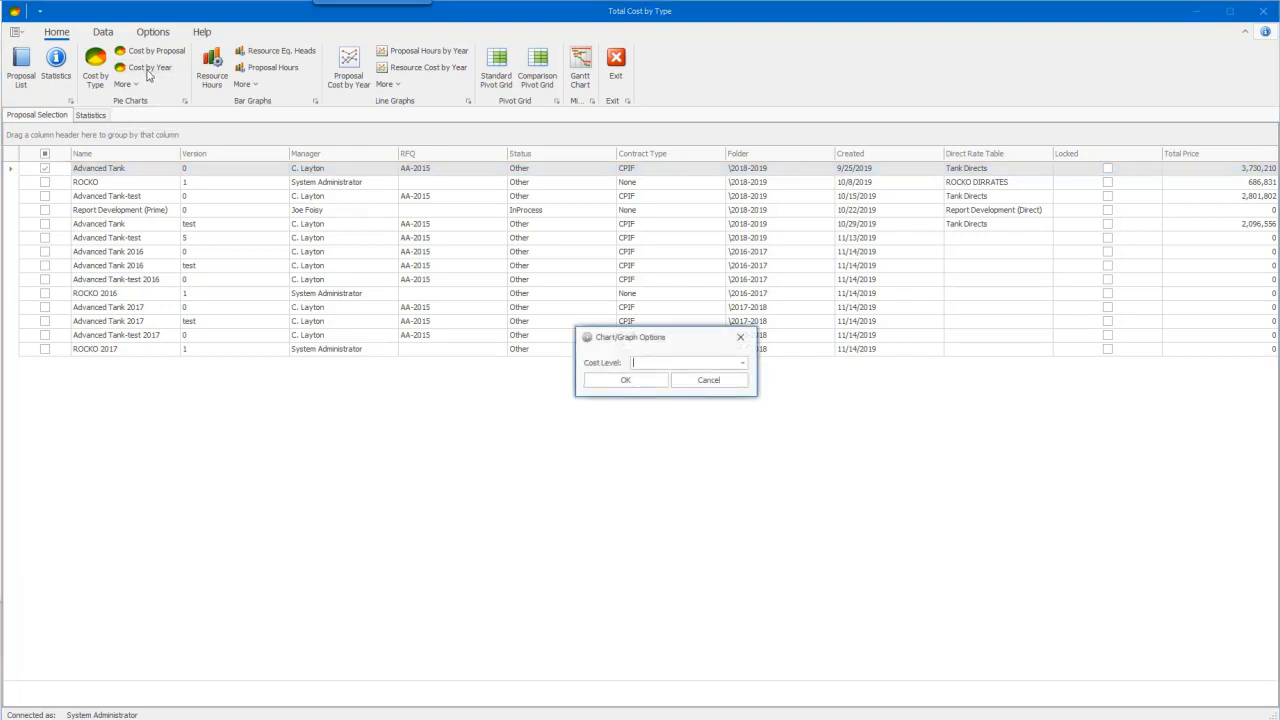
left_click(741, 363)
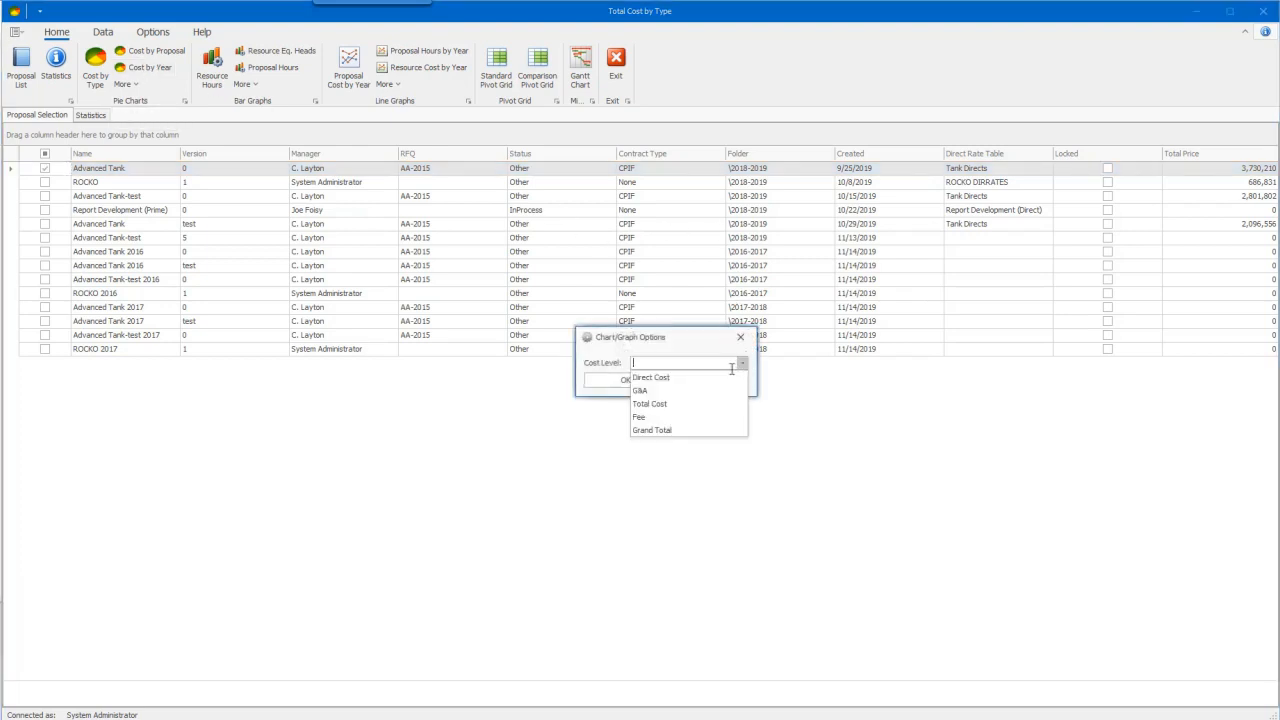
left_click(680, 379)
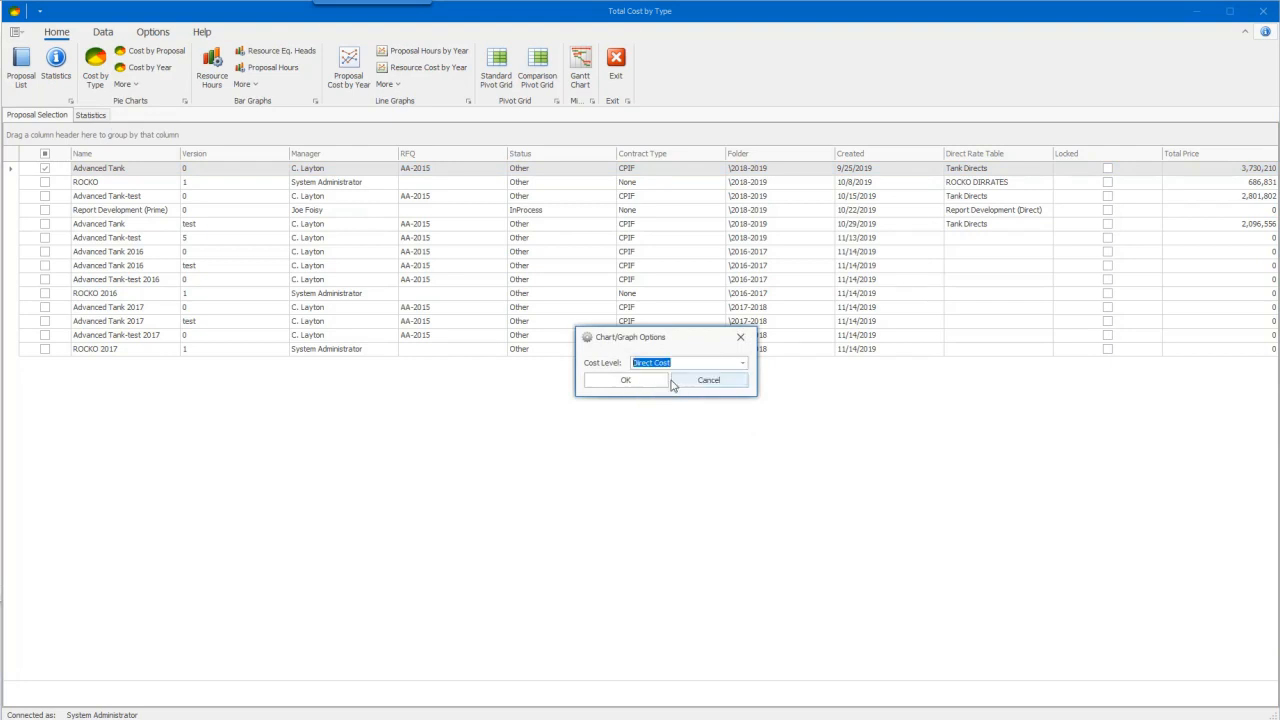
left_click(626, 381)
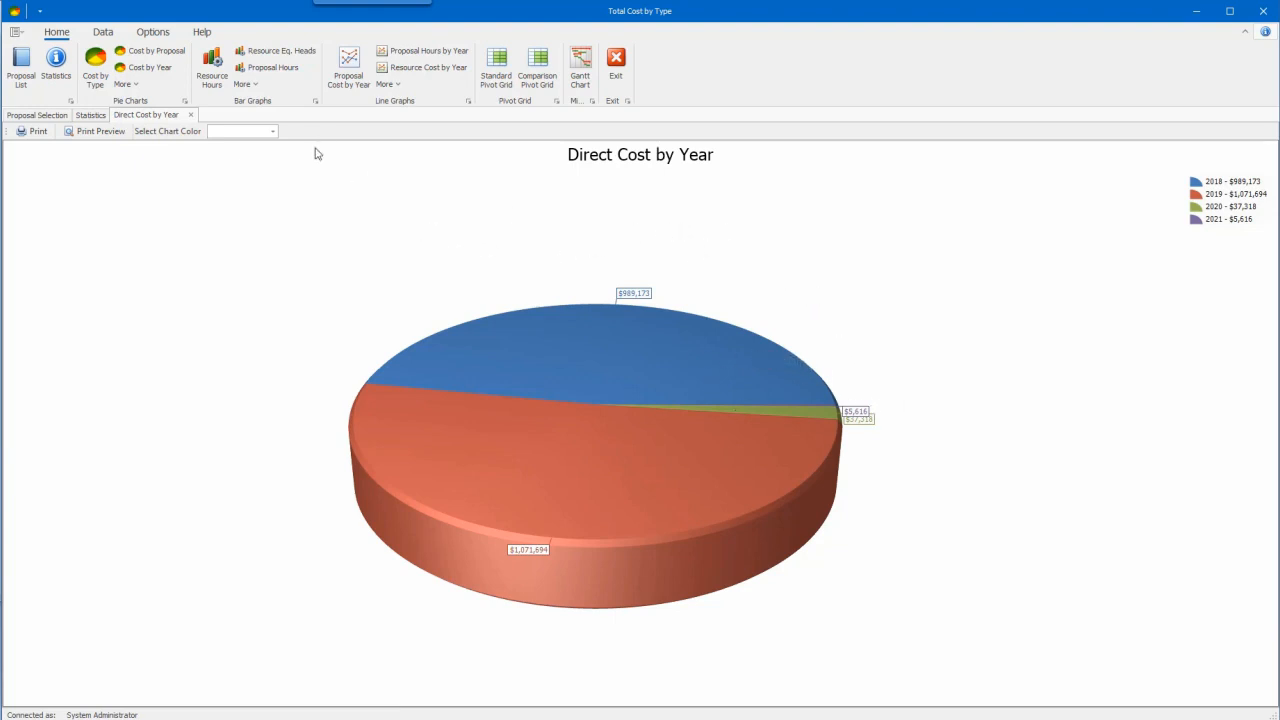
Step: Create a Proposal Cost by Year bar graph at the Direct Cost level and inspect its yearly values
left_click(245, 84)
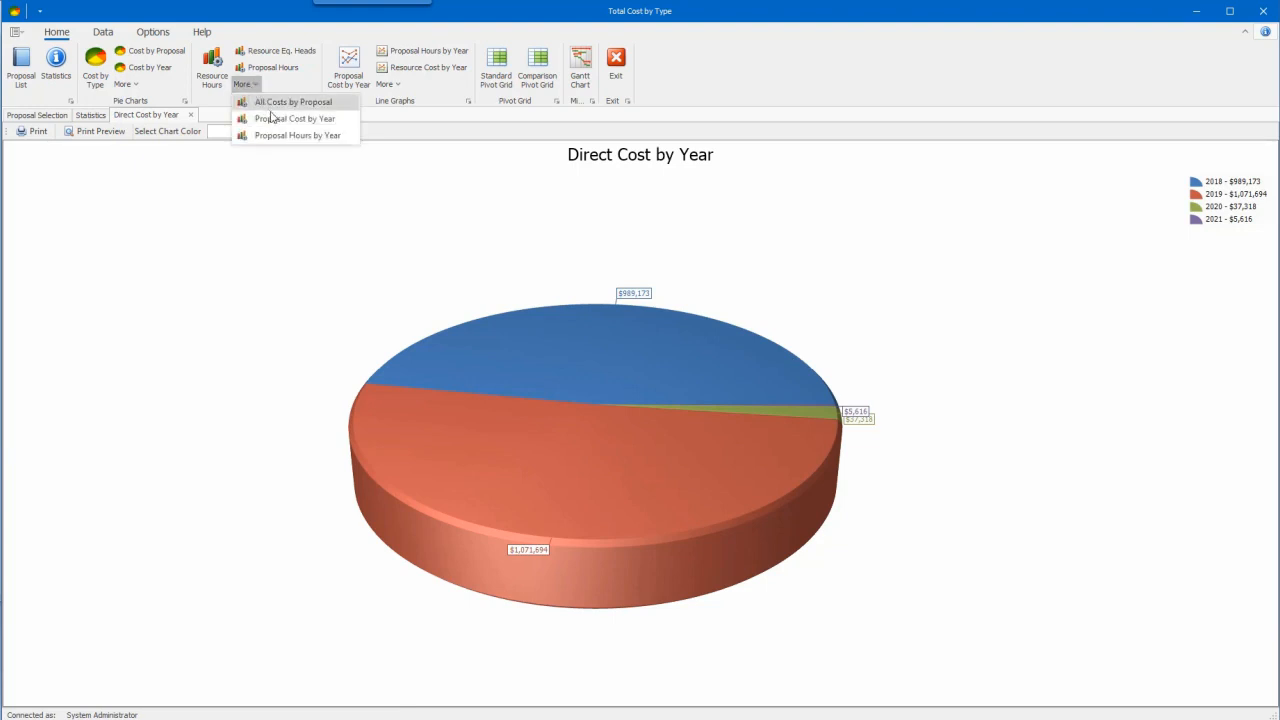
left_click(263, 118)
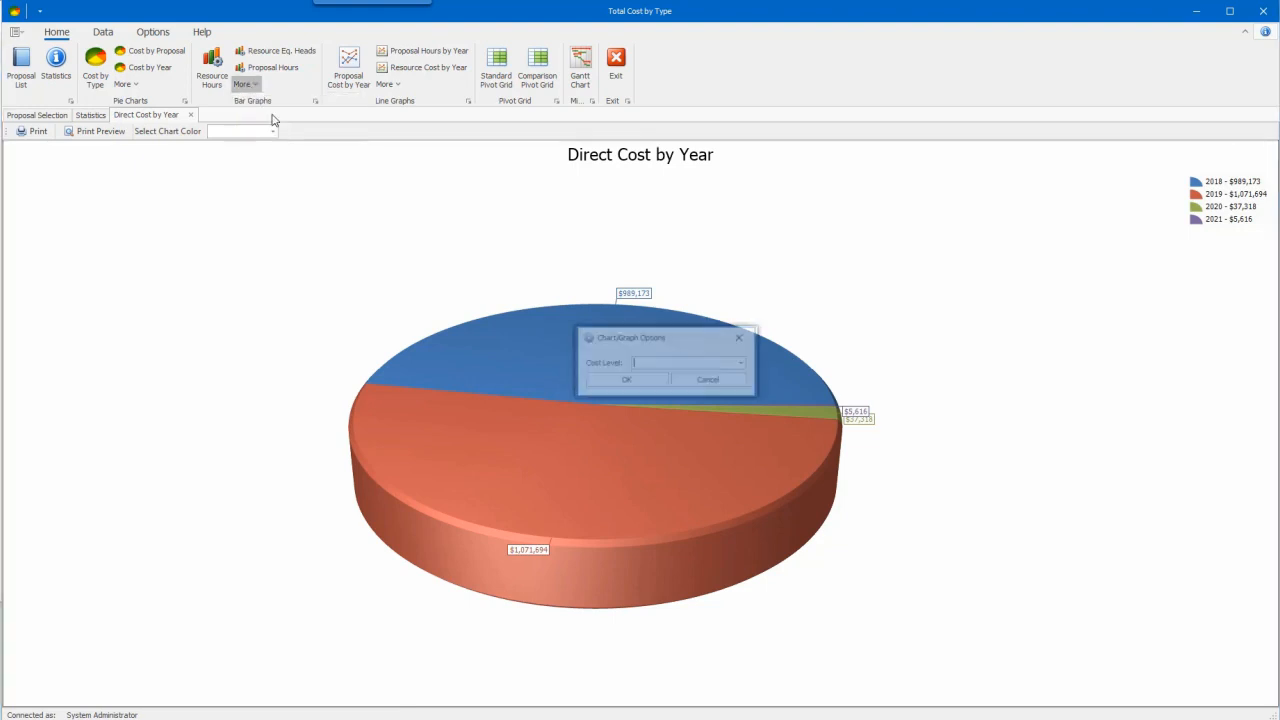
left_click(745, 362)
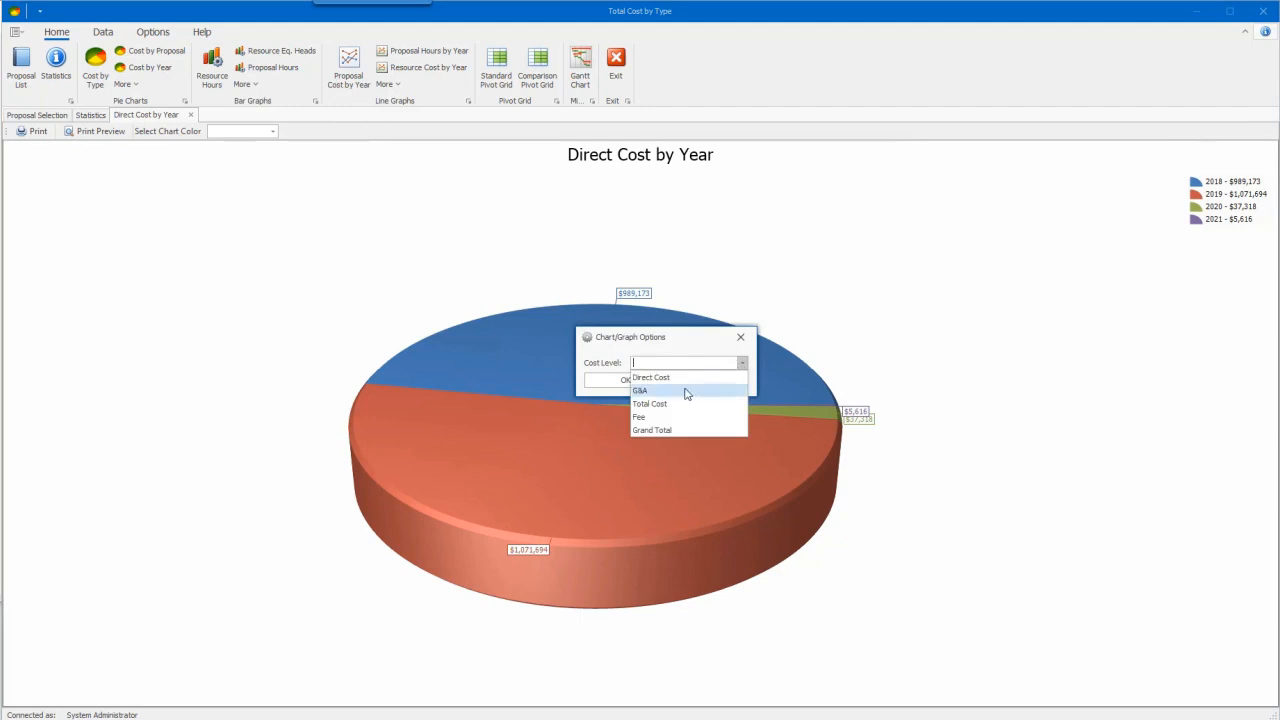
left_click(675, 375)
left_click(618, 382)
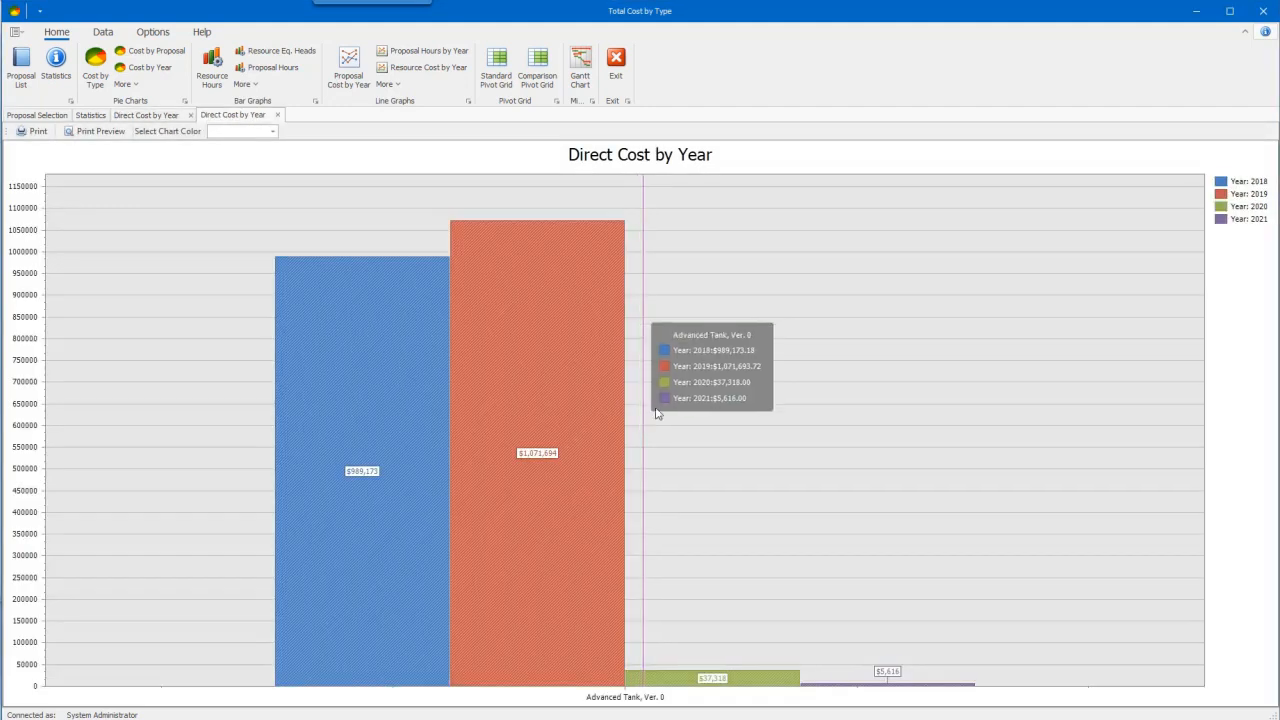
mouse_move(613, 227)
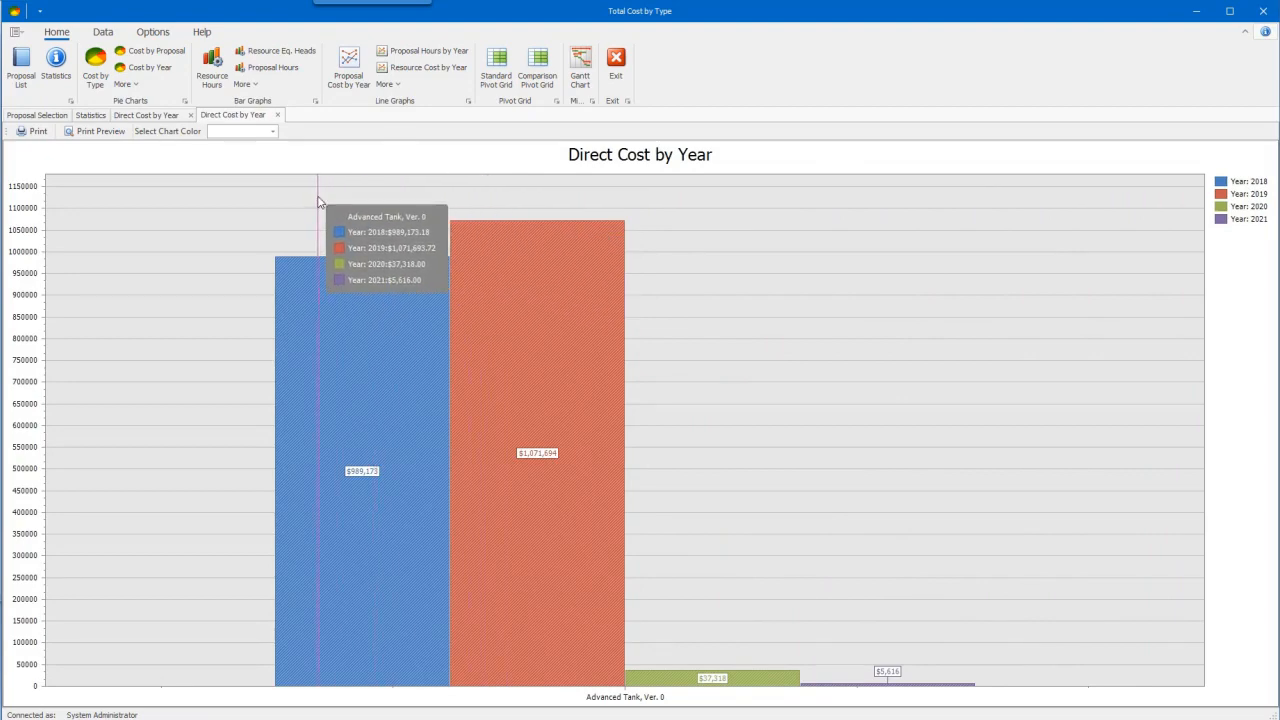
Step: Create a Proposal Cost by Year line graph at the Direct Cost level for the selected proposal
left_click(352, 68)
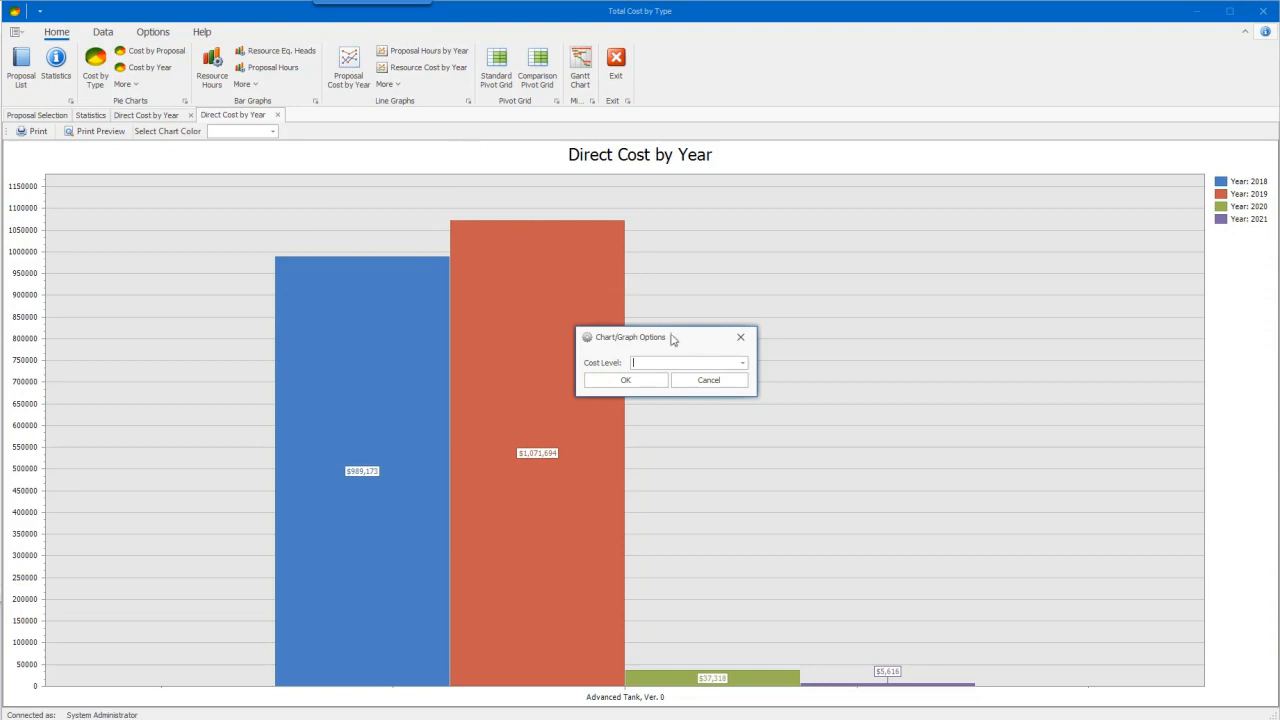
left_click(744, 366)
left_click(691, 378)
left_click(637, 384)
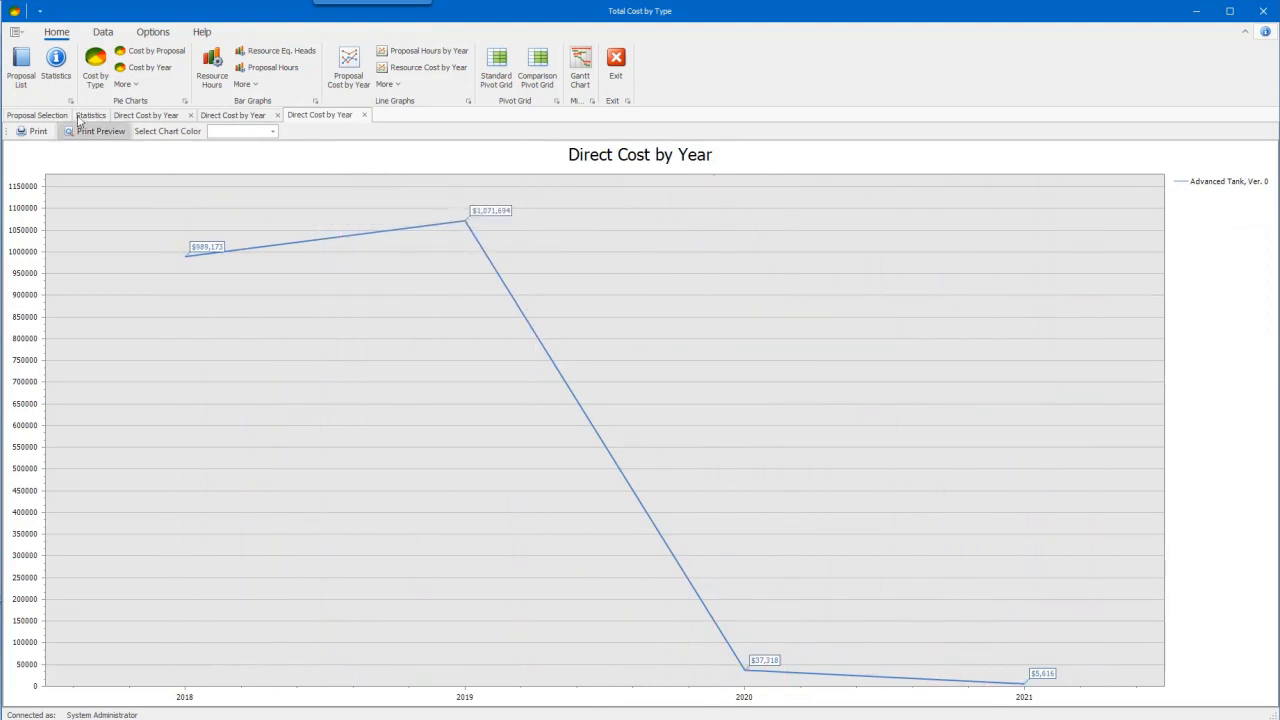
Step: Return to the proposal list and add ROCKO version 1 and Advanced Tank-test version 0 to the selection
left_click(21, 68)
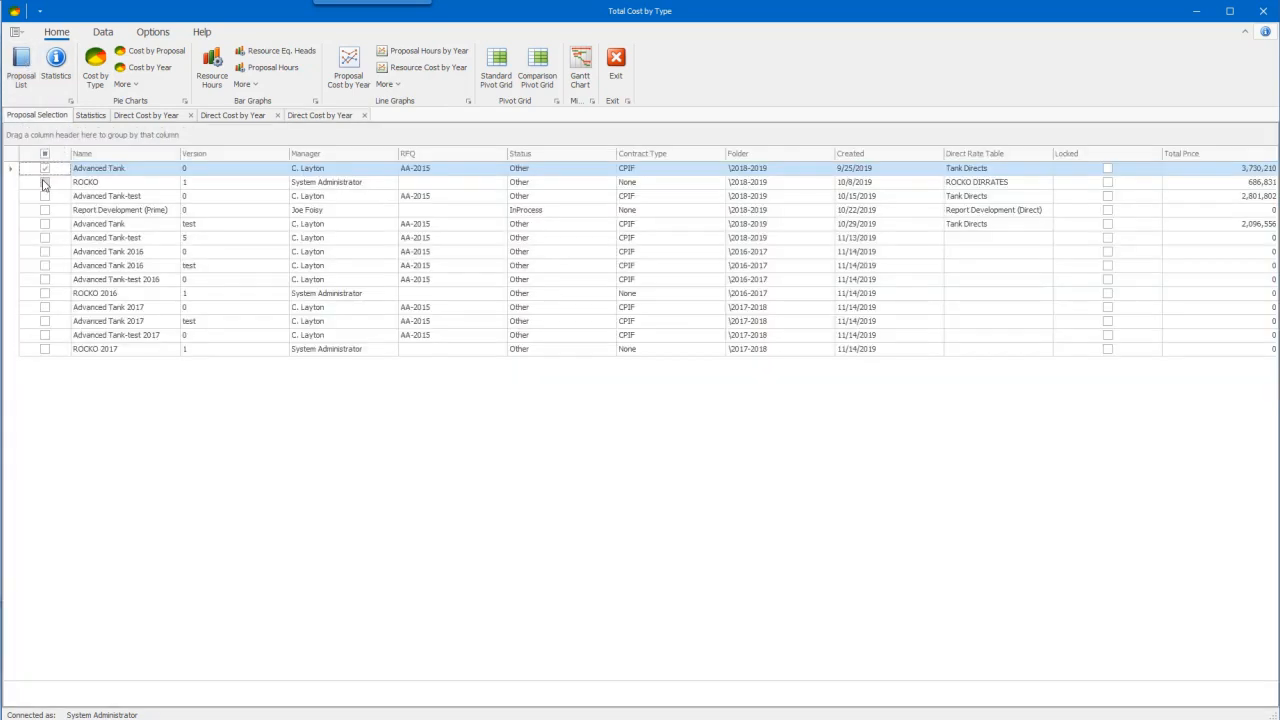
left_click(44, 182)
left_click(44, 196)
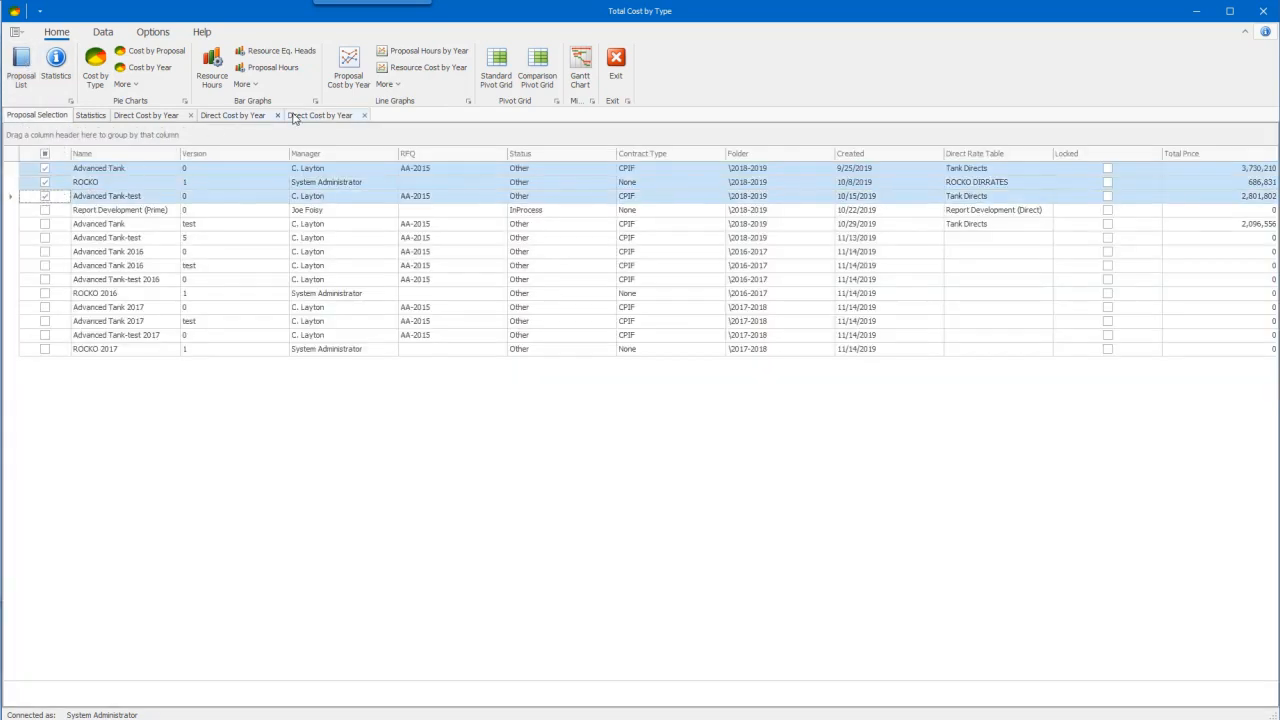
Step: Create another Proposal Cost by Year line graph at the Direct Cost level comparing the three selected proposals
left_click(305, 117)
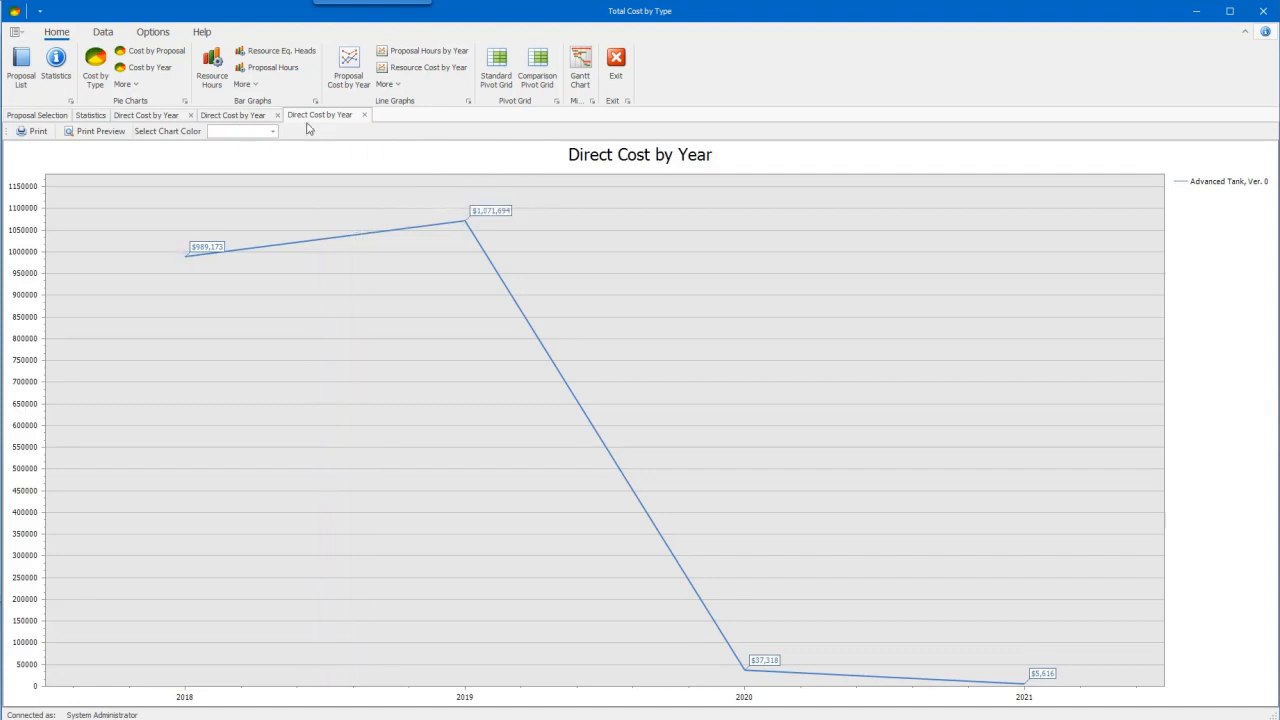
left_click(349, 68)
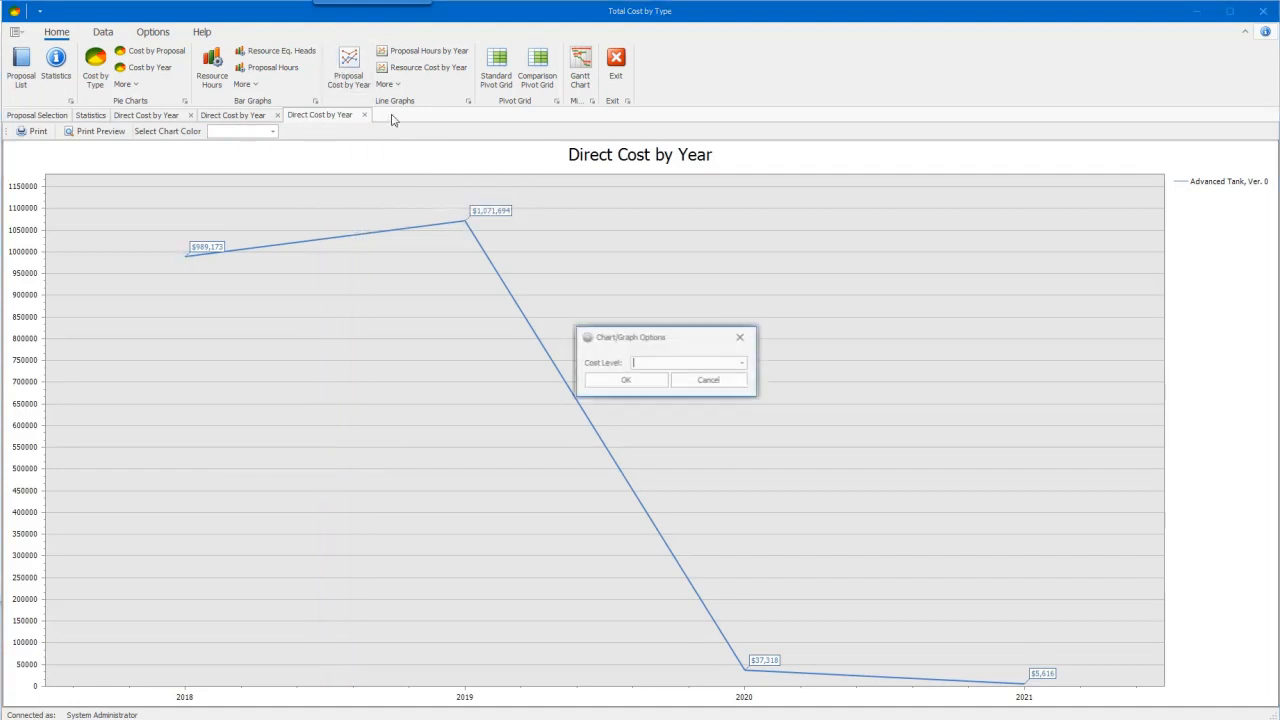
left_click(741, 364)
left_click(678, 378)
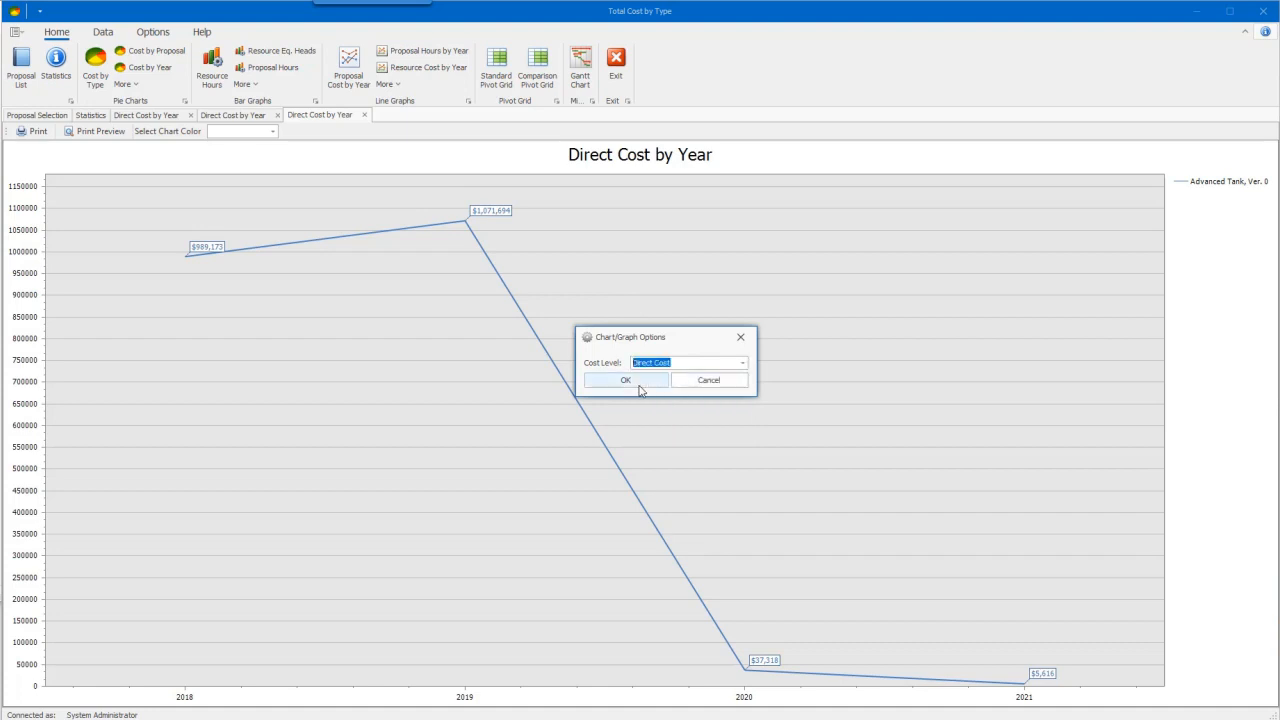
left_click(640, 382)
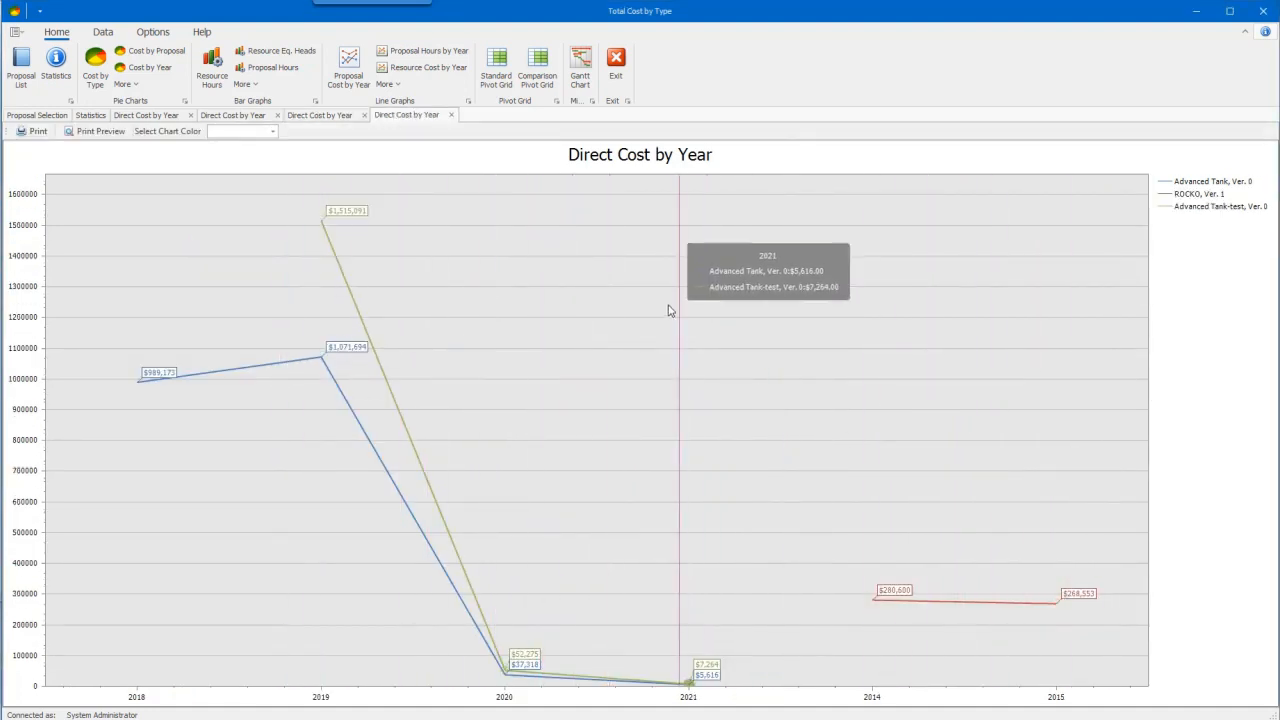
Step: Create a standard pivot grid with Direct Cost as data, Month/Year as columns and Resource as rows
left_click(496, 66)
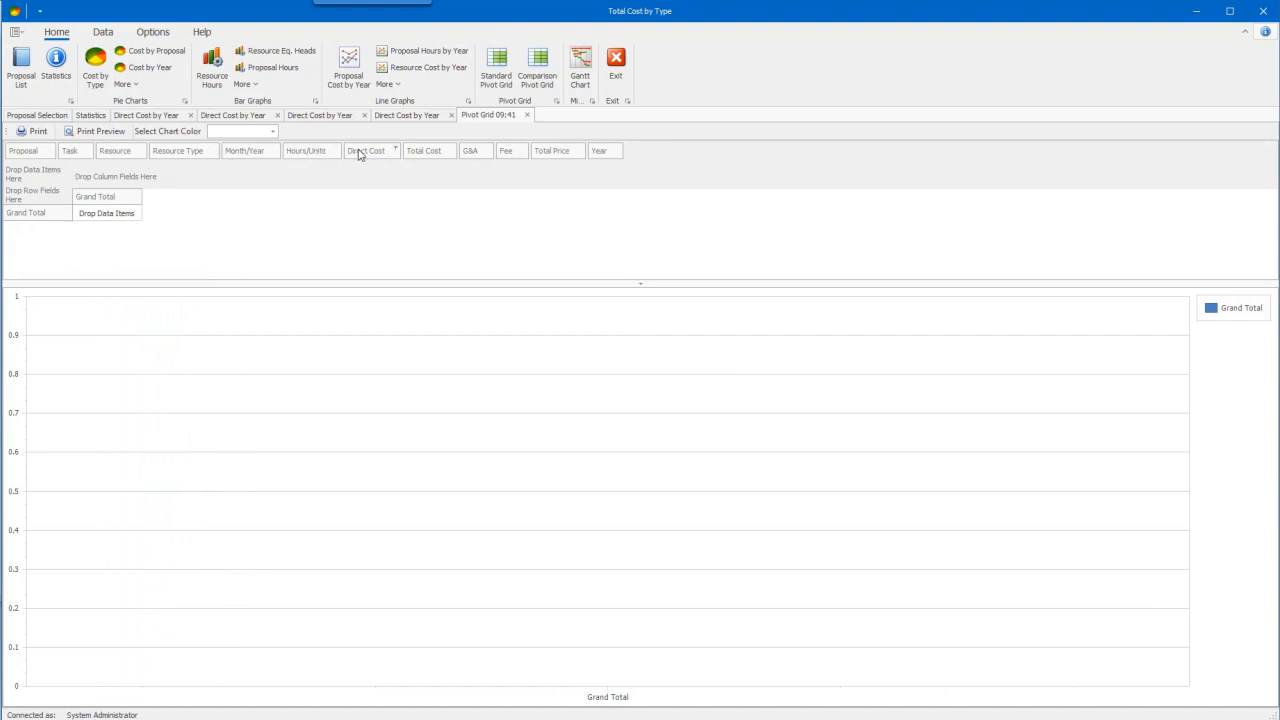
left_click_drag(358, 152, 40, 175)
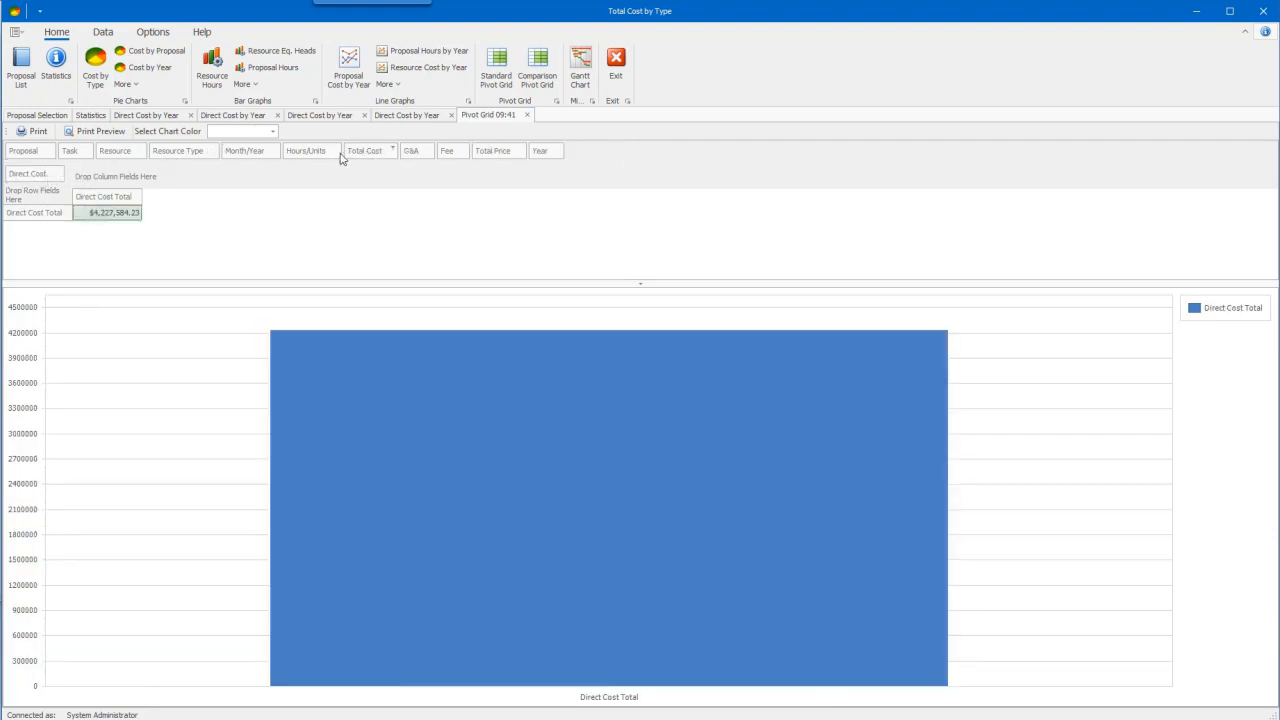
left_click_drag(258, 155, 125, 185)
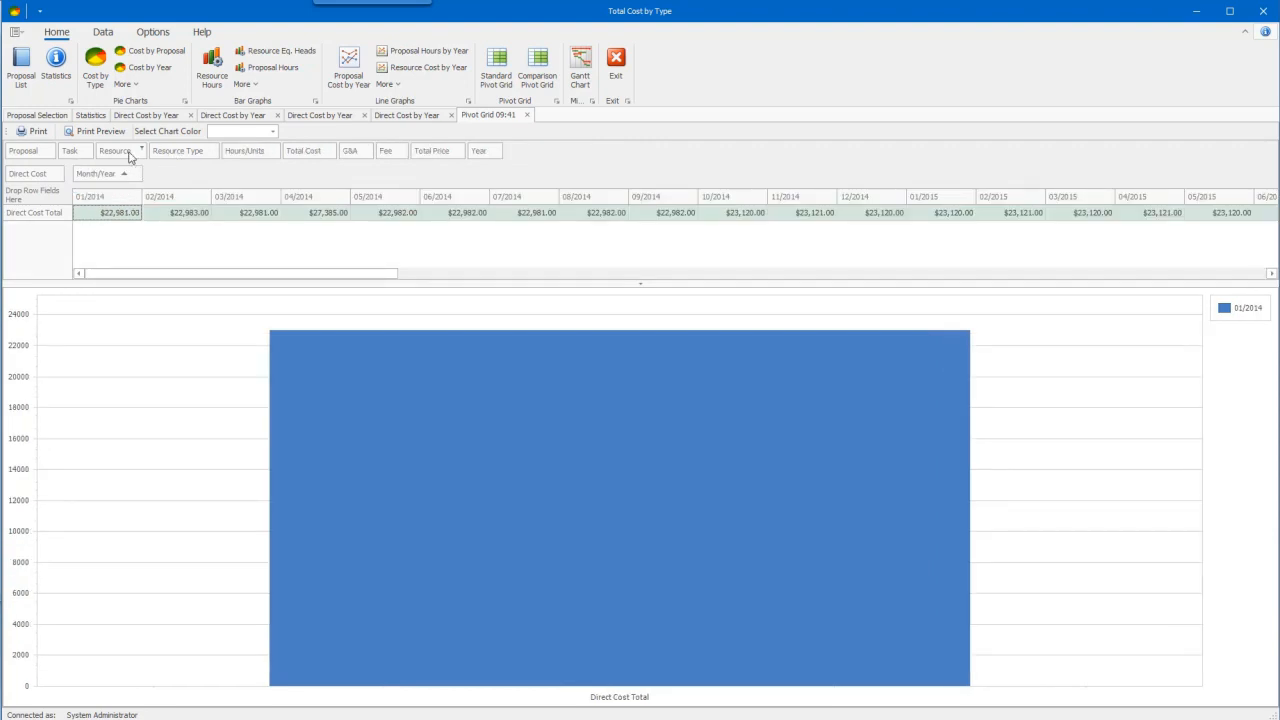
left_click_drag(118, 155, 40, 201)
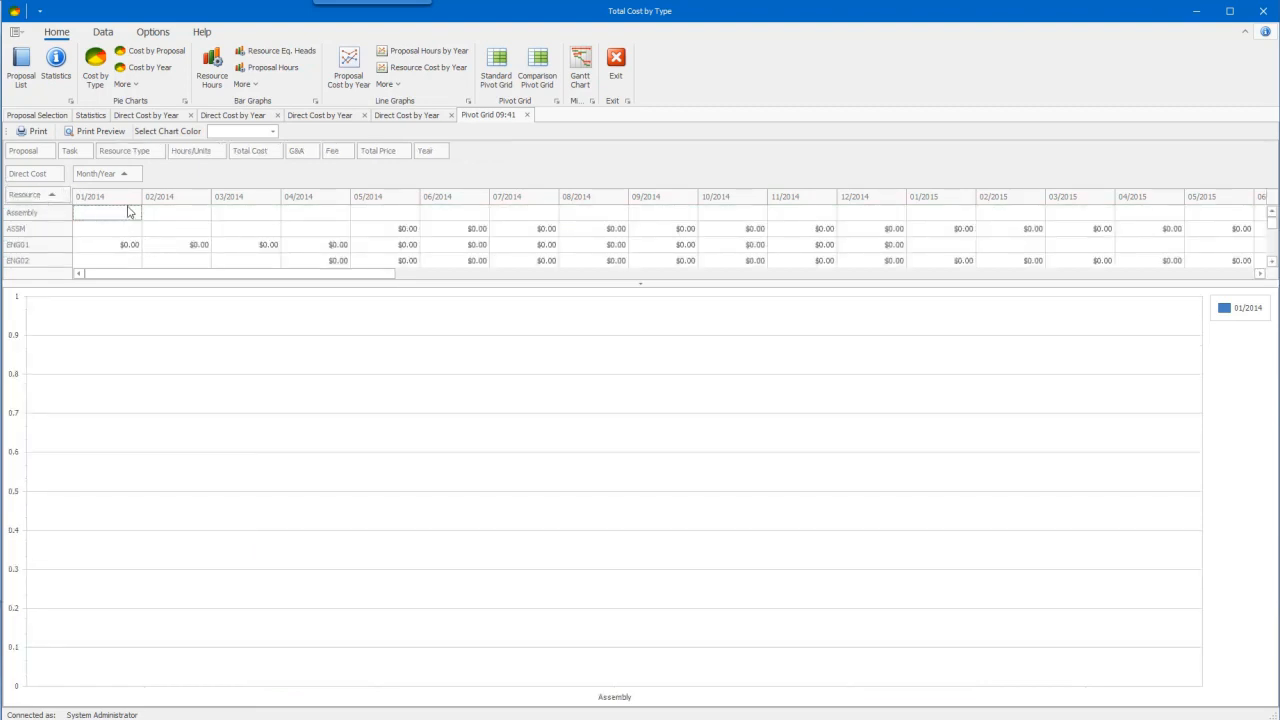
Step: View the pivot chart of direct cost by resource for each month from 01/2014 to 05/2014
left_click(113, 202)
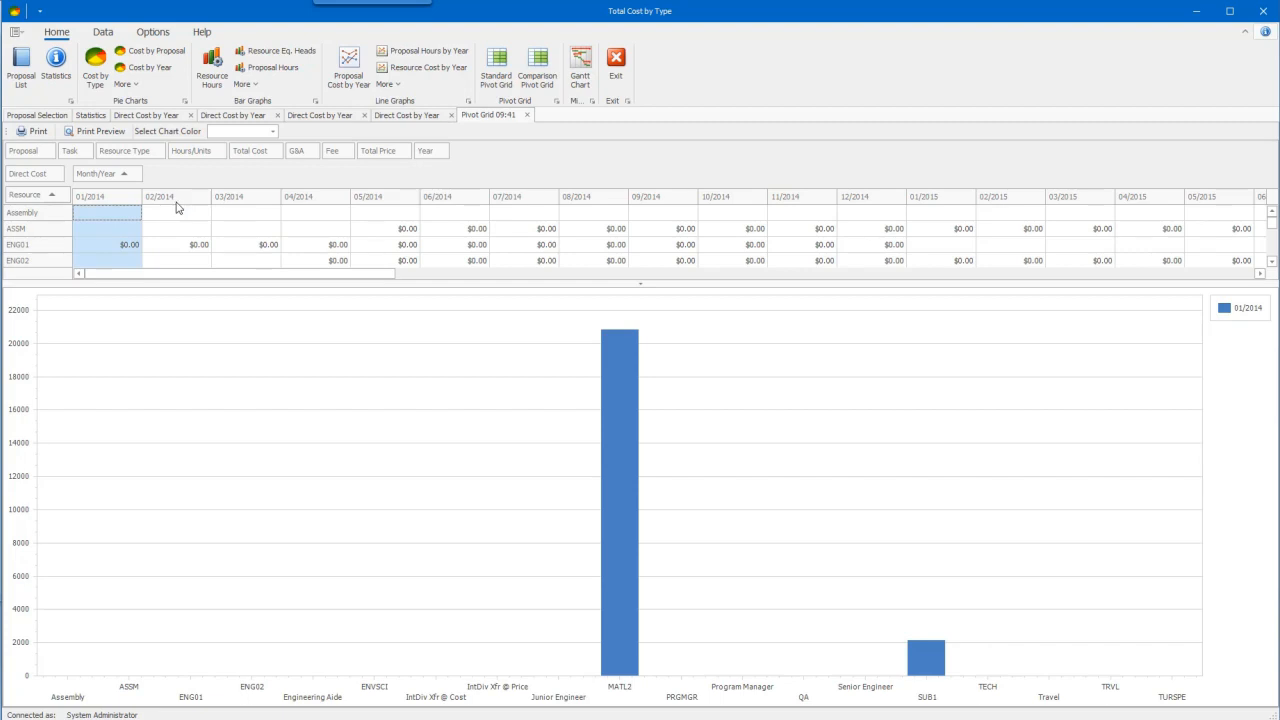
left_click(176, 207)
left_click(264, 208)
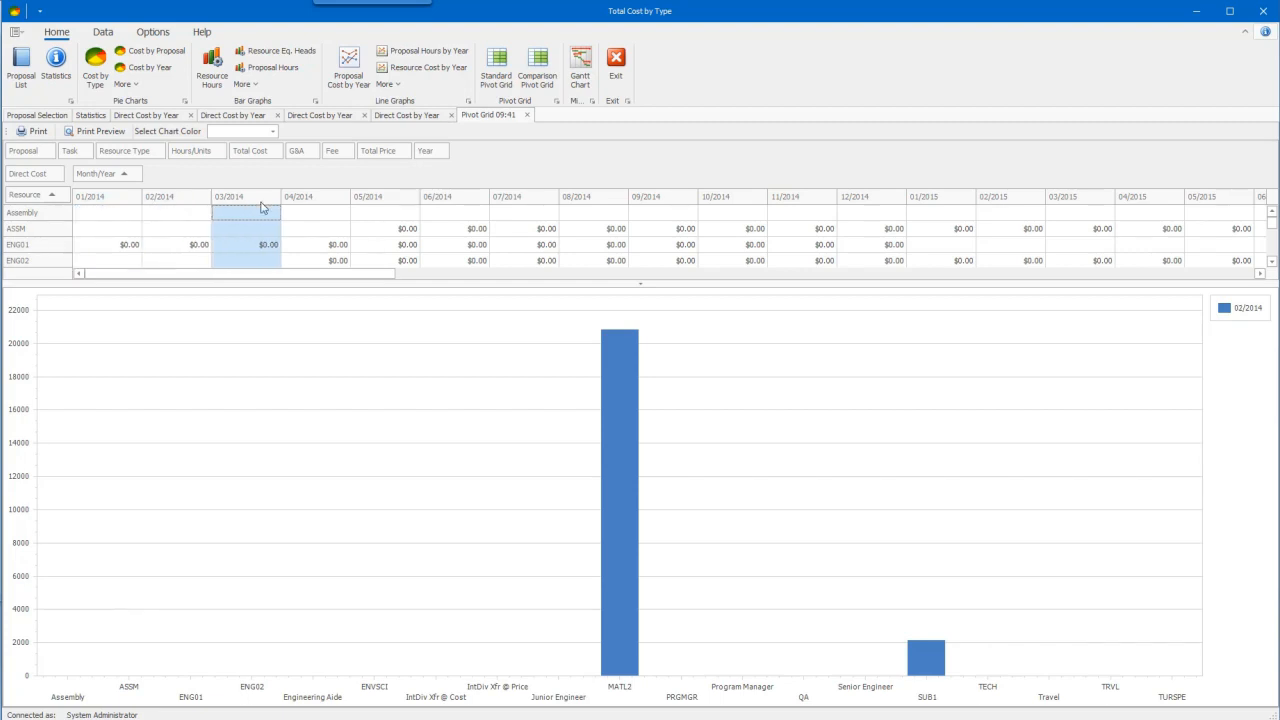
left_click(317, 206)
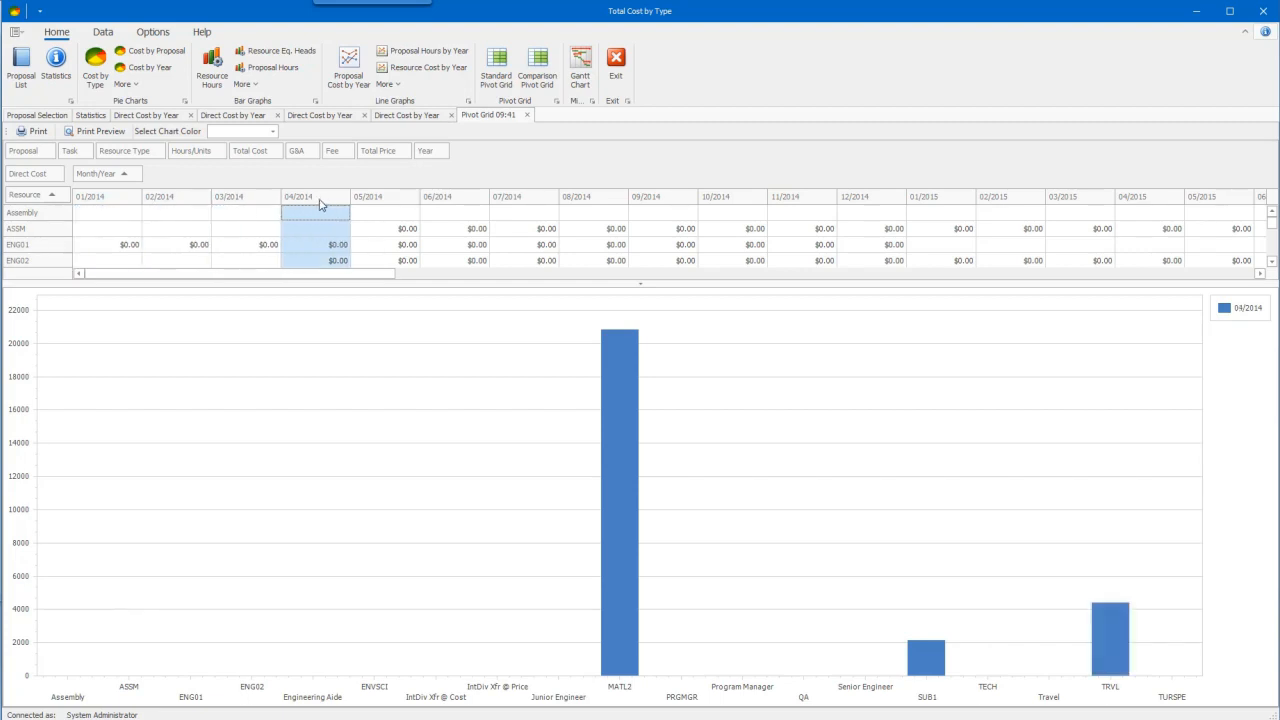
left_click(371, 205)
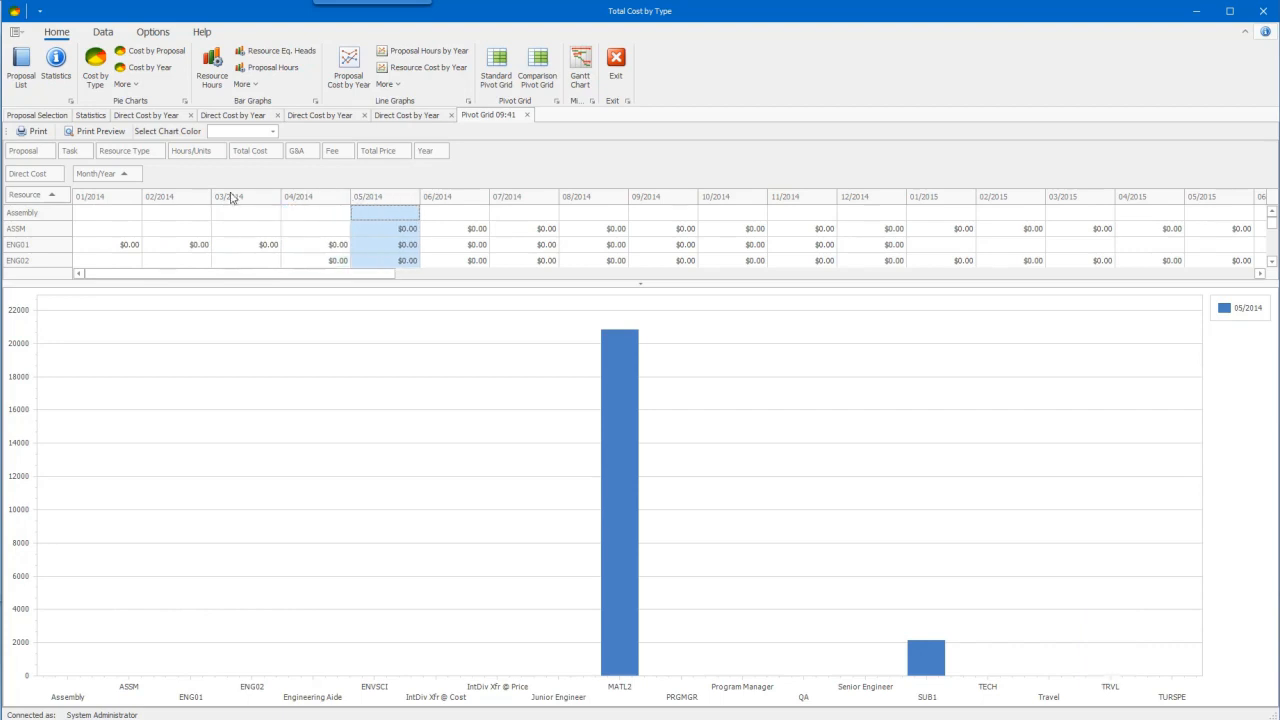
Step: Extend the pivot chart selection to compare direct cost by resource for every month from 01/2014 to 07/2014
left_click(100, 204, "ctrl")
left_click(164, 204, "ctrl")
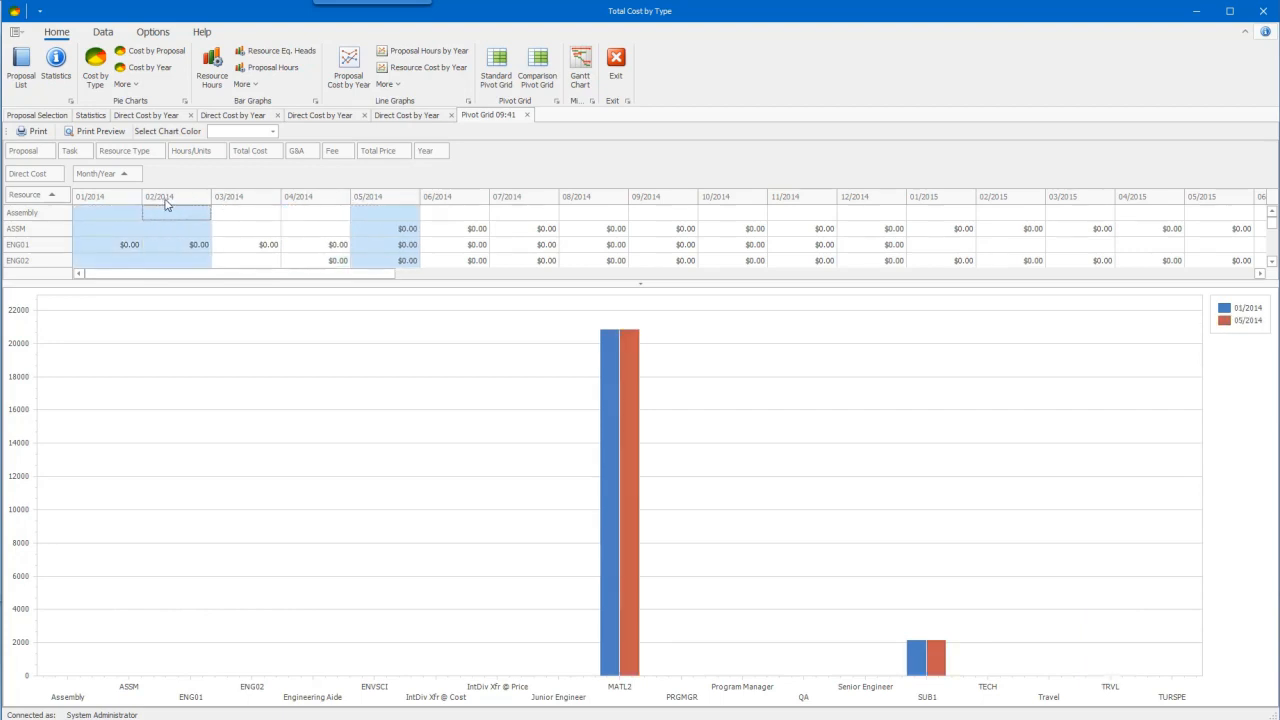
left_click(239, 205, "ctrl")
left_click(300, 206, "ctrl")
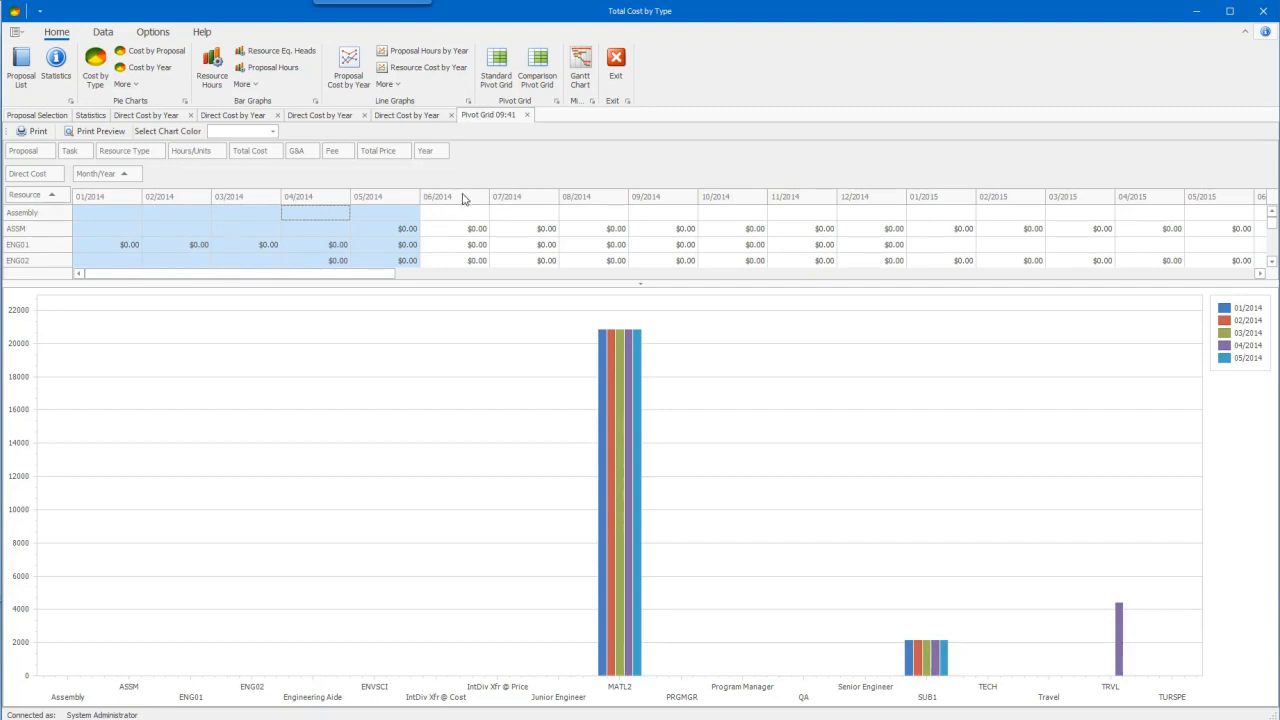
left_click(462, 205, "ctrl")
left_click(520, 206, "ctrl")
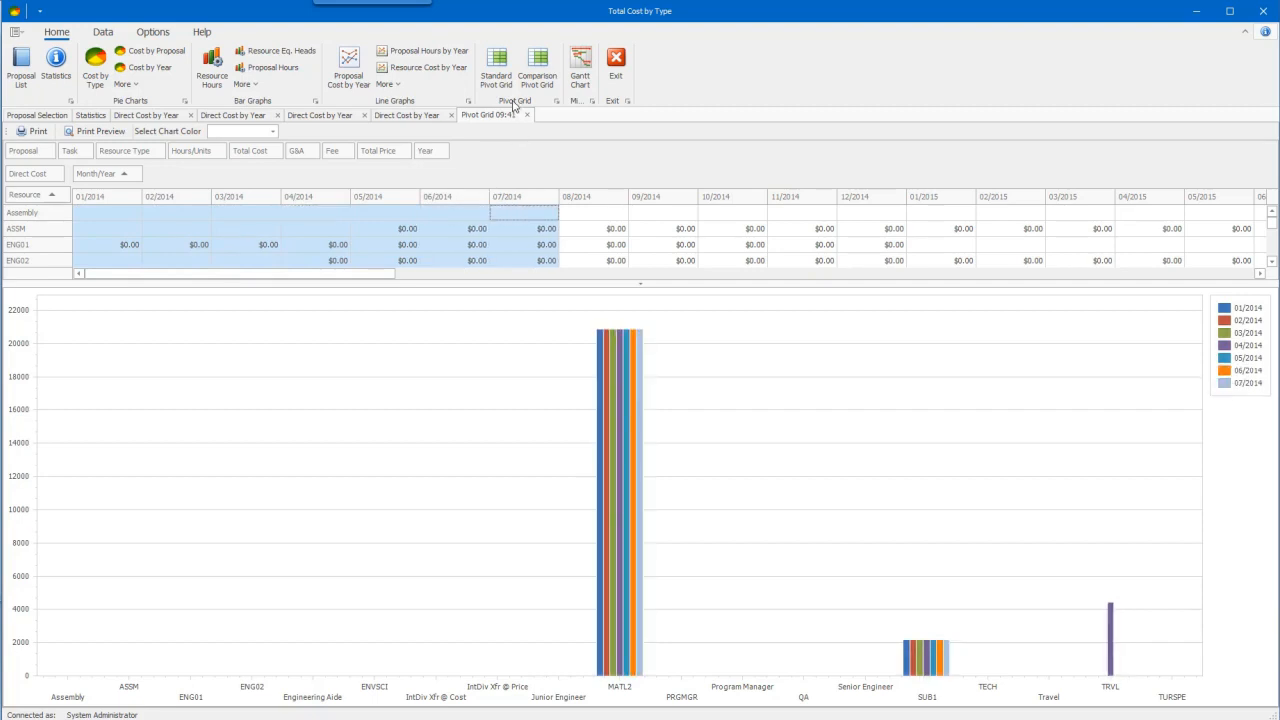
Step: Create a comparison pivot grid with Advanced Tank-test, Ver. 0 as base proposal, Direct Cost as cost level and Month/Year detail
left_click(537, 66)
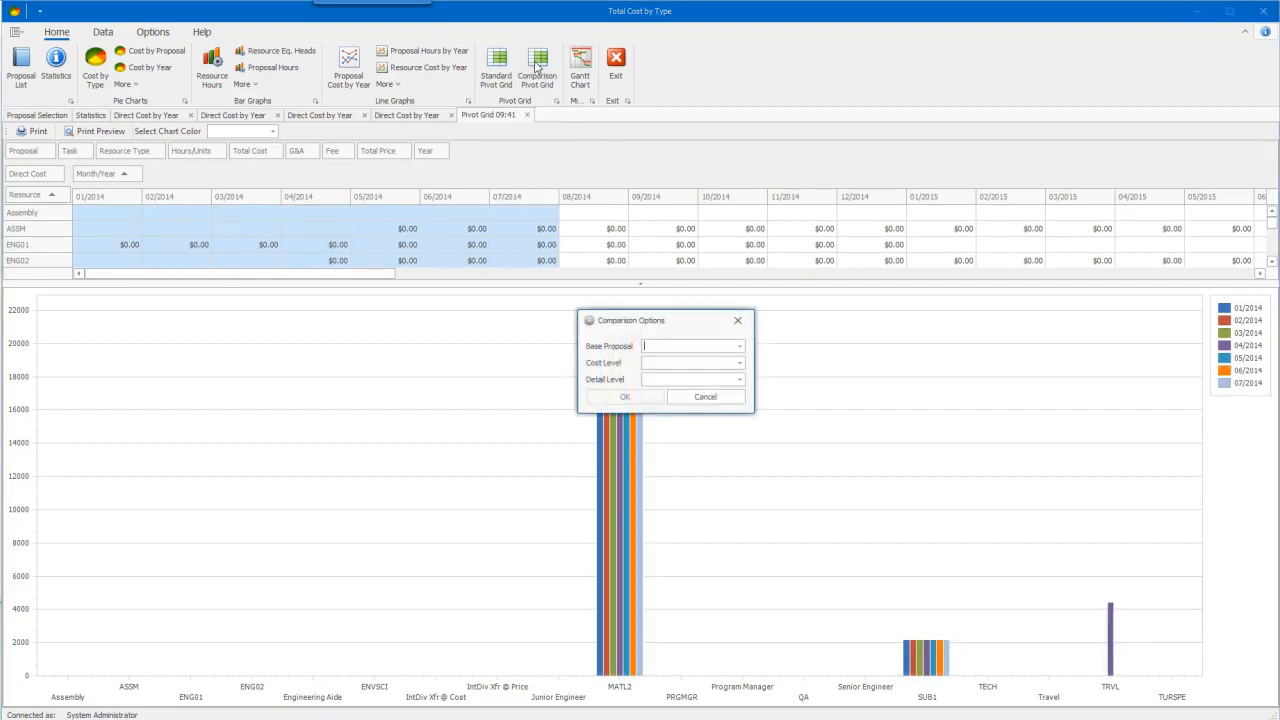
left_click(739, 346)
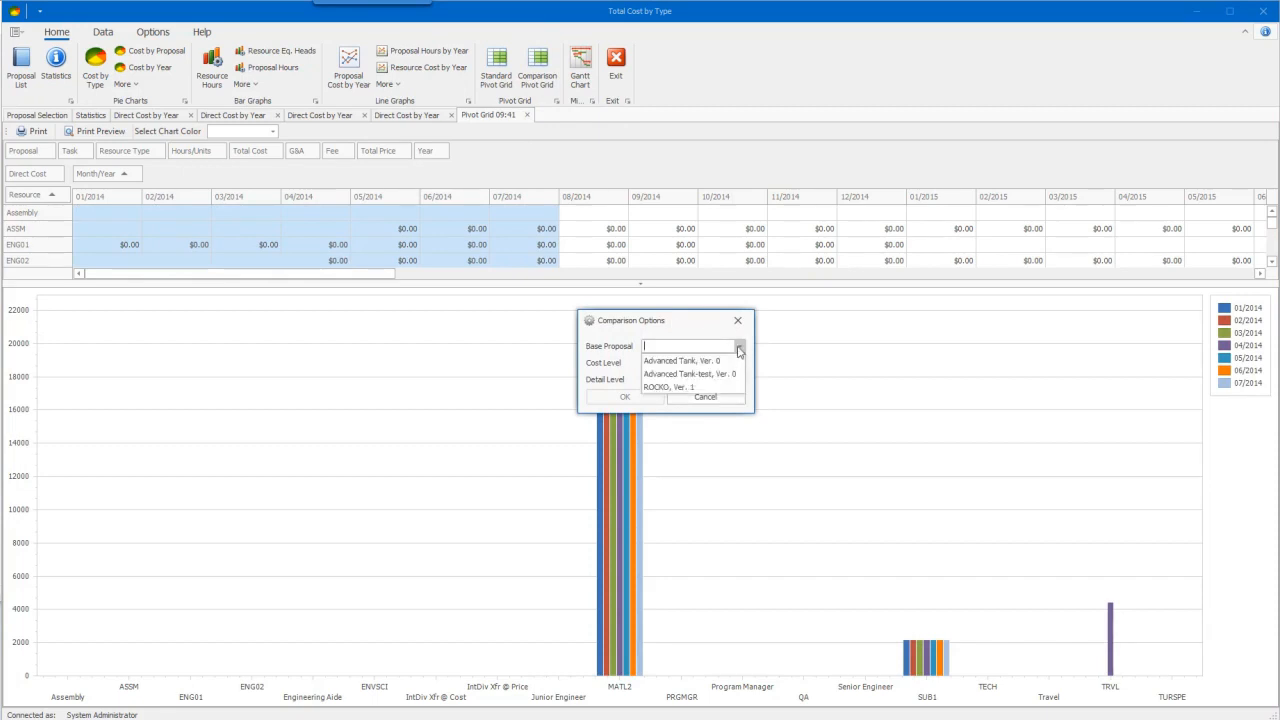
left_click(723, 374)
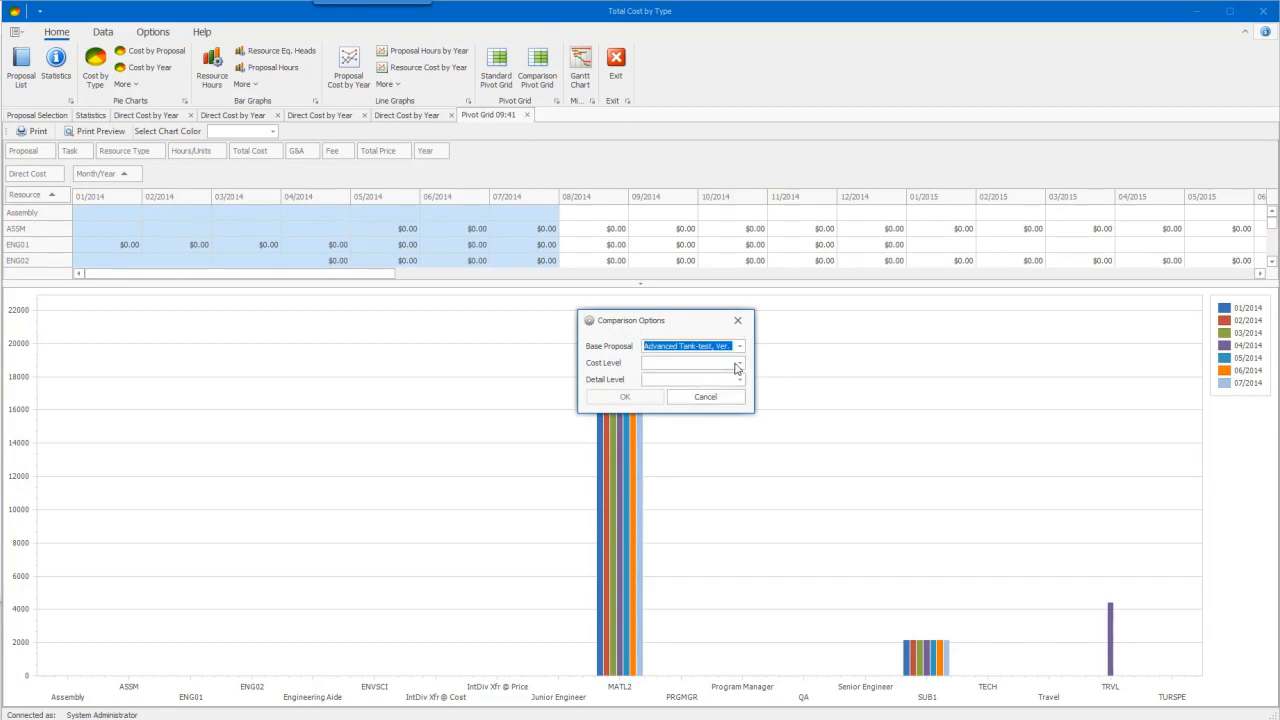
left_click(737, 368)
left_click(708, 390)
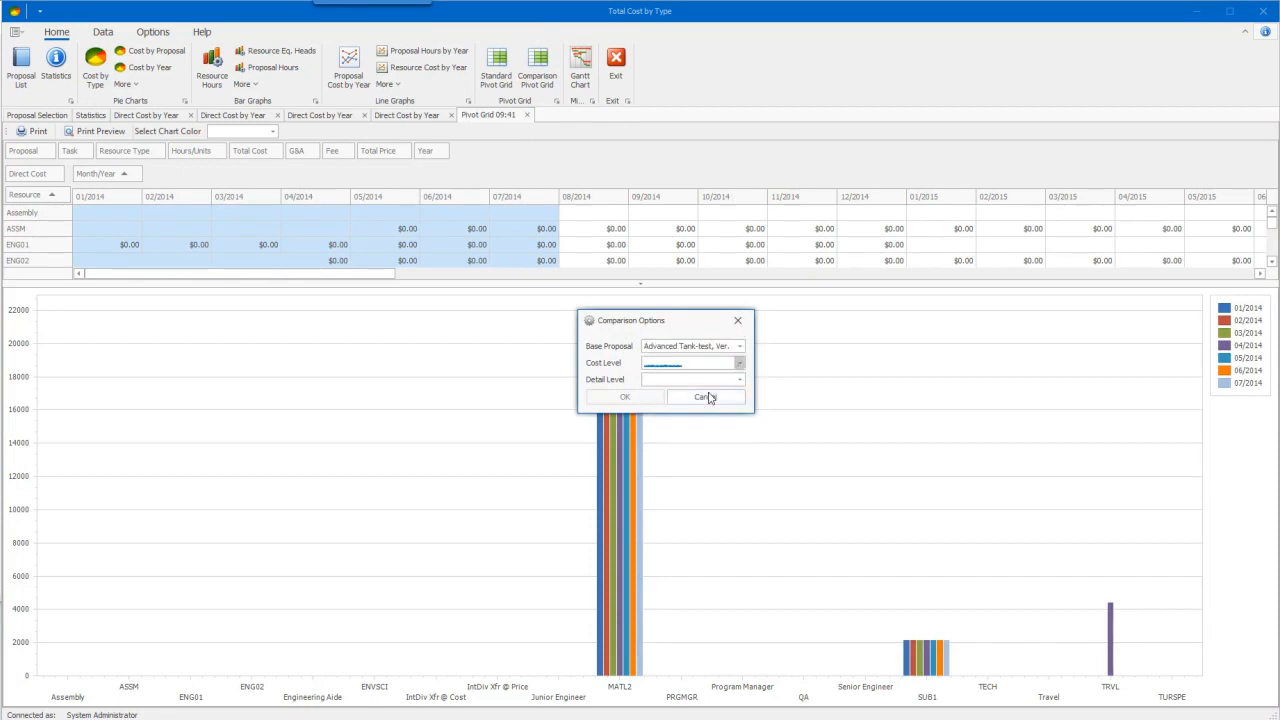
left_click(737, 380)
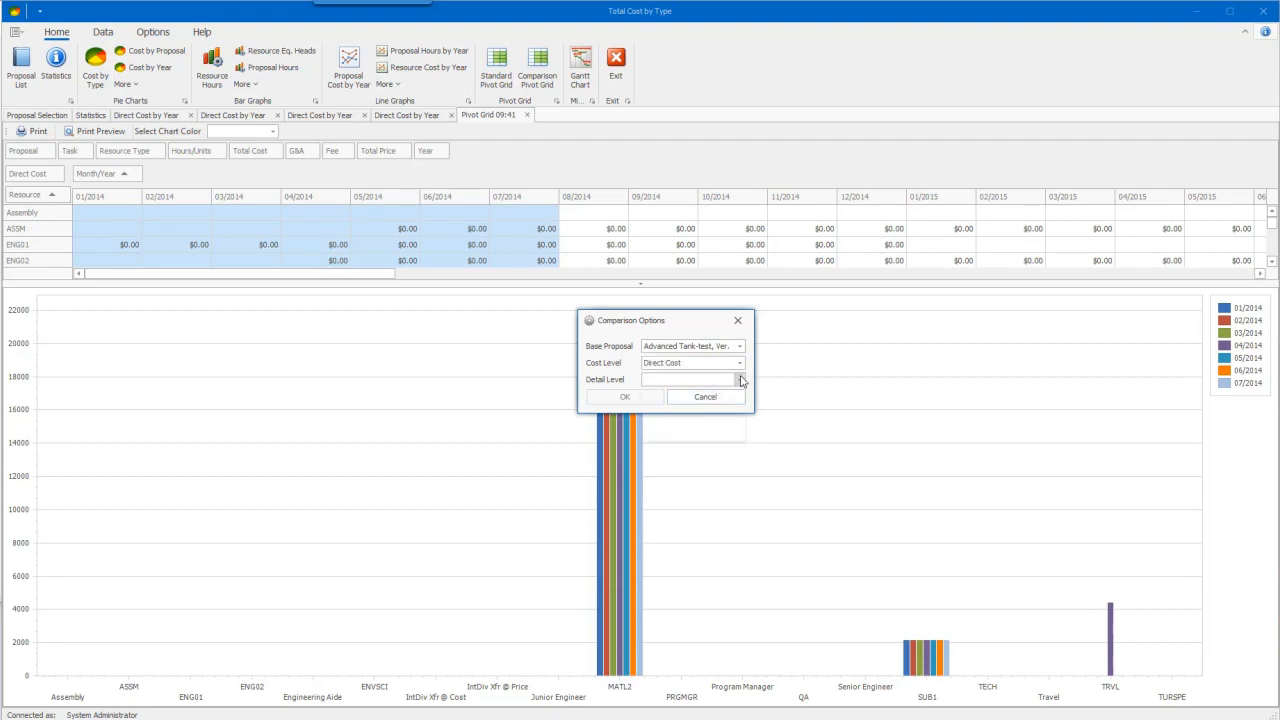
left_click(705, 394)
left_click(627, 398)
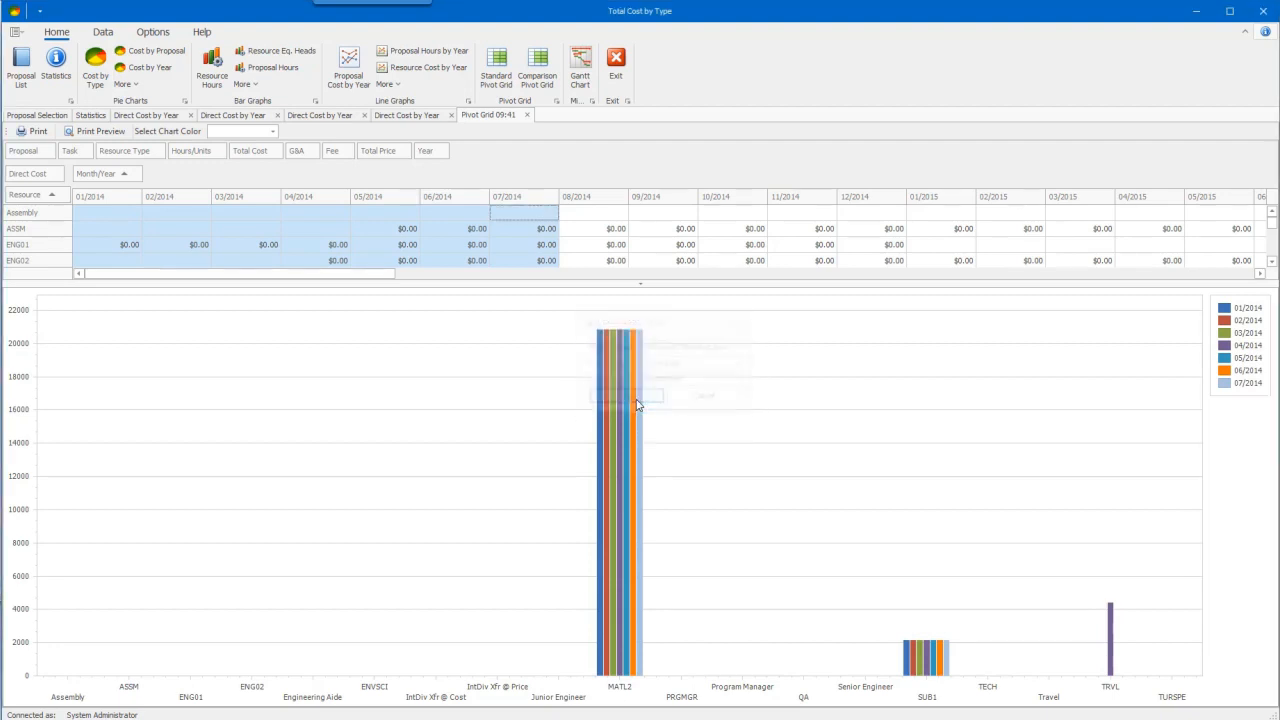
Step: Chart direct cost and delta together for Advanced Tank-test Ver. 0, Advanced Tank Ver. 0 and ROCKO Ver. 1
left_click(155, 172)
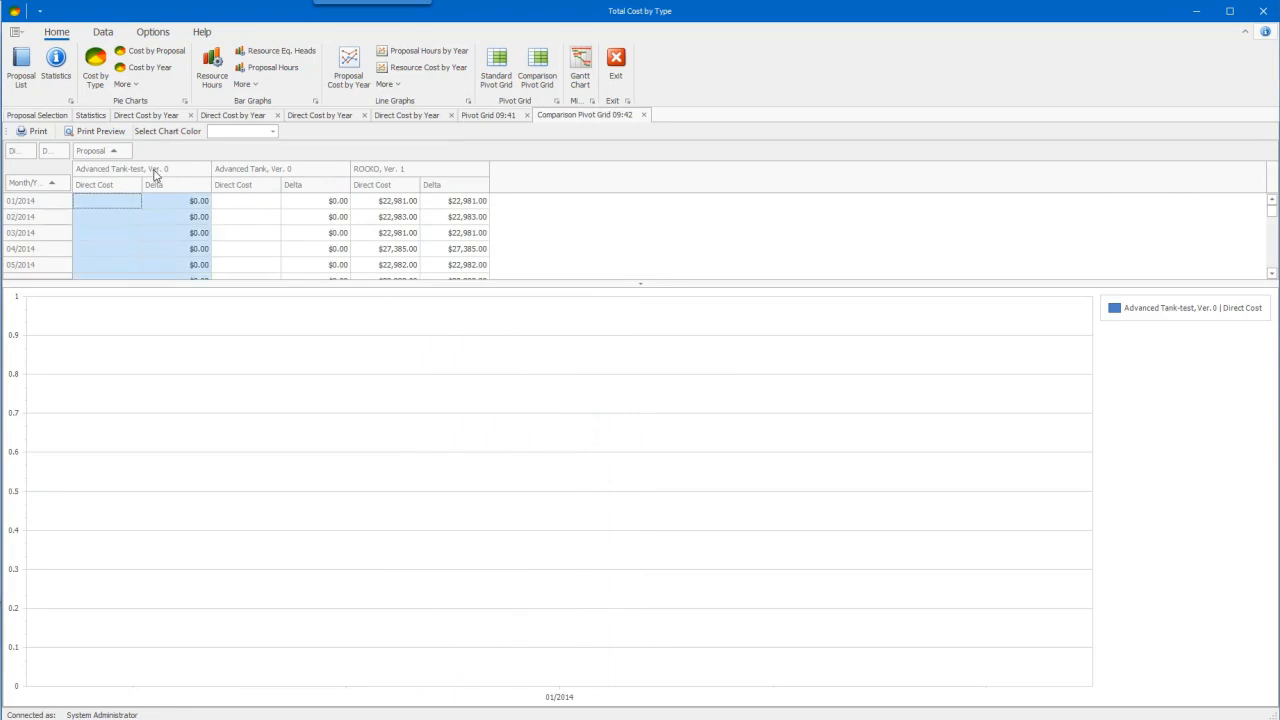
left_click(230, 168, "ctrl")
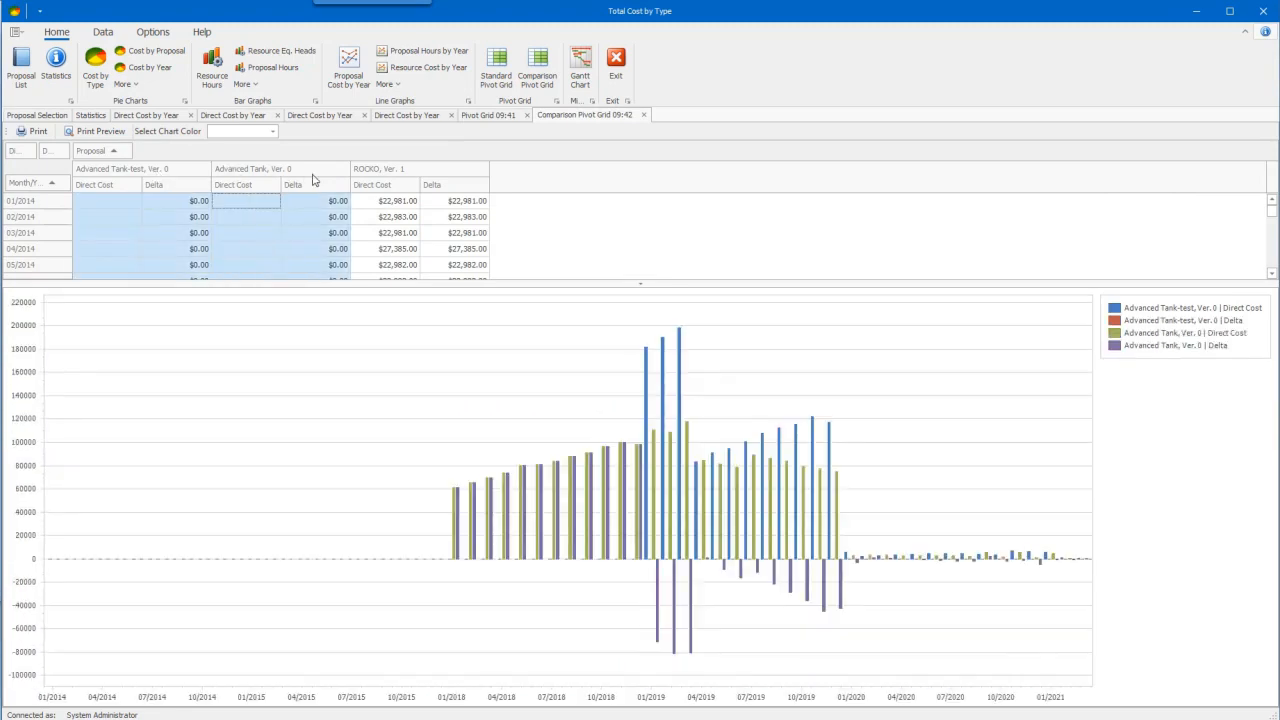
left_click(370, 170, "ctrl")
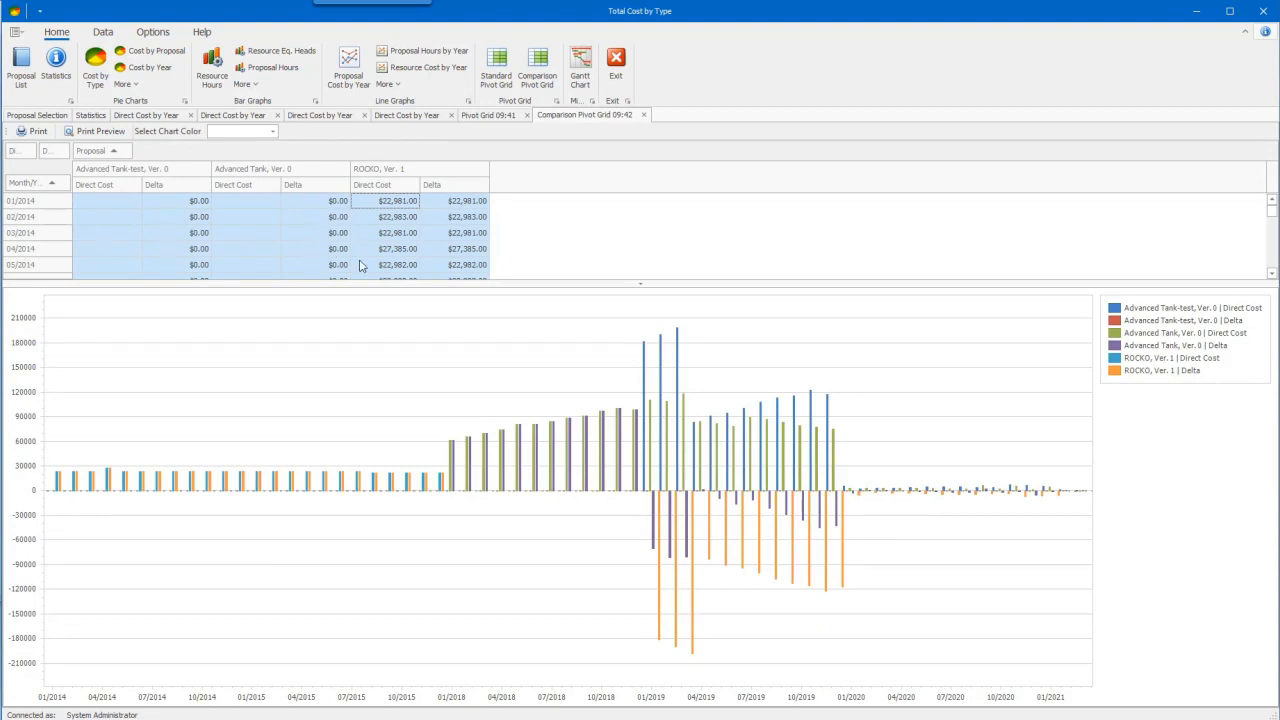
Step: Preview the printouts of the comparison chart and grid, examine the export and e-mail file formats, and close both previews
left_click(79, 134)
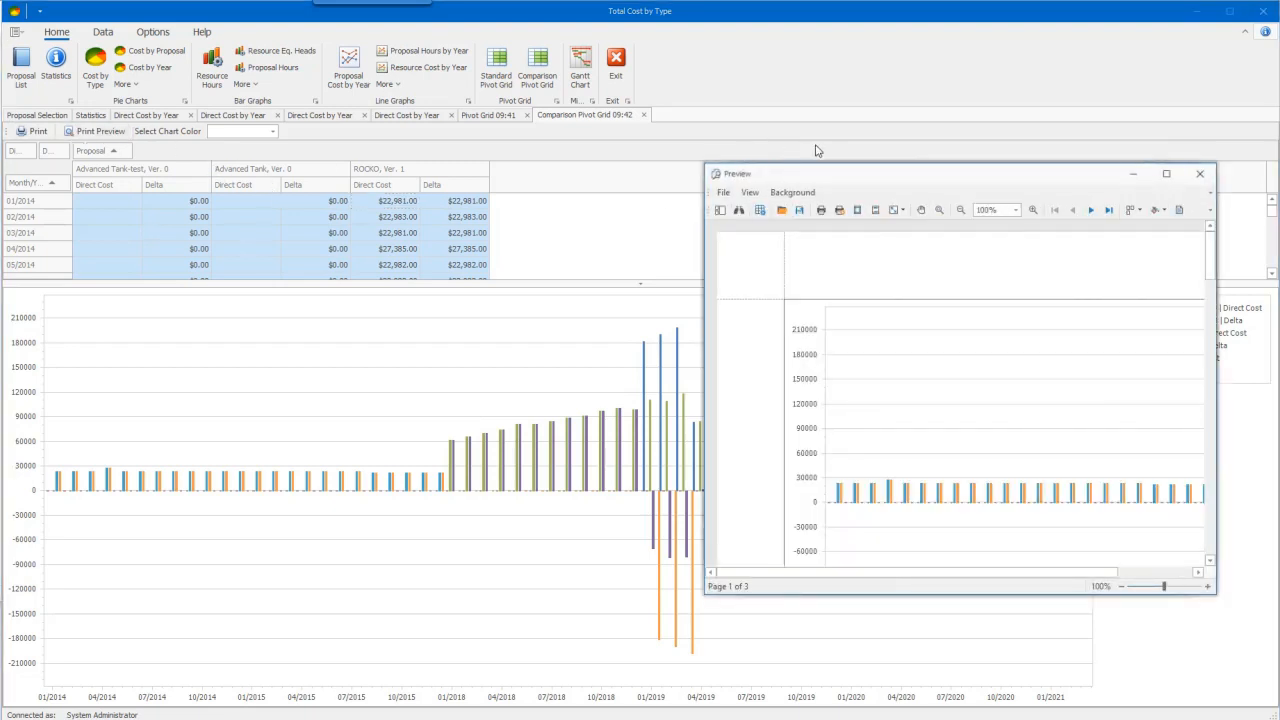
left_click_drag(825, 174, 453, 137)
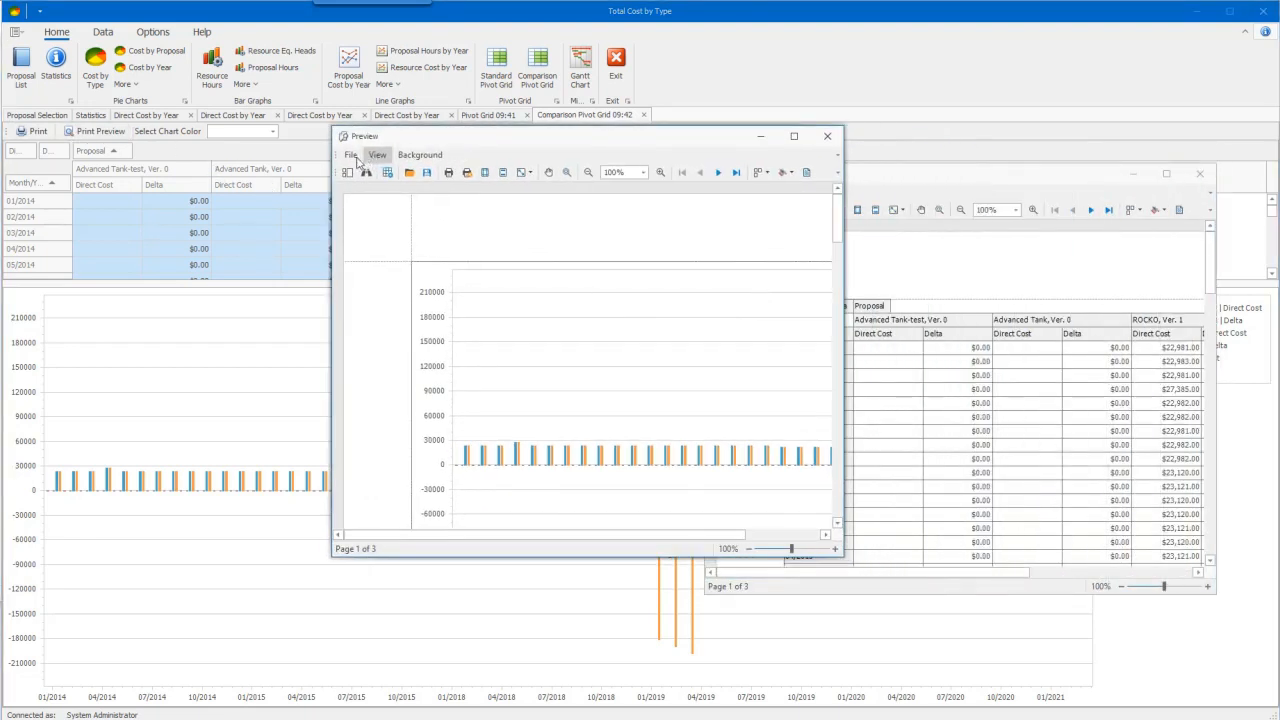
left_click(351, 155)
mouse_move(418, 226)
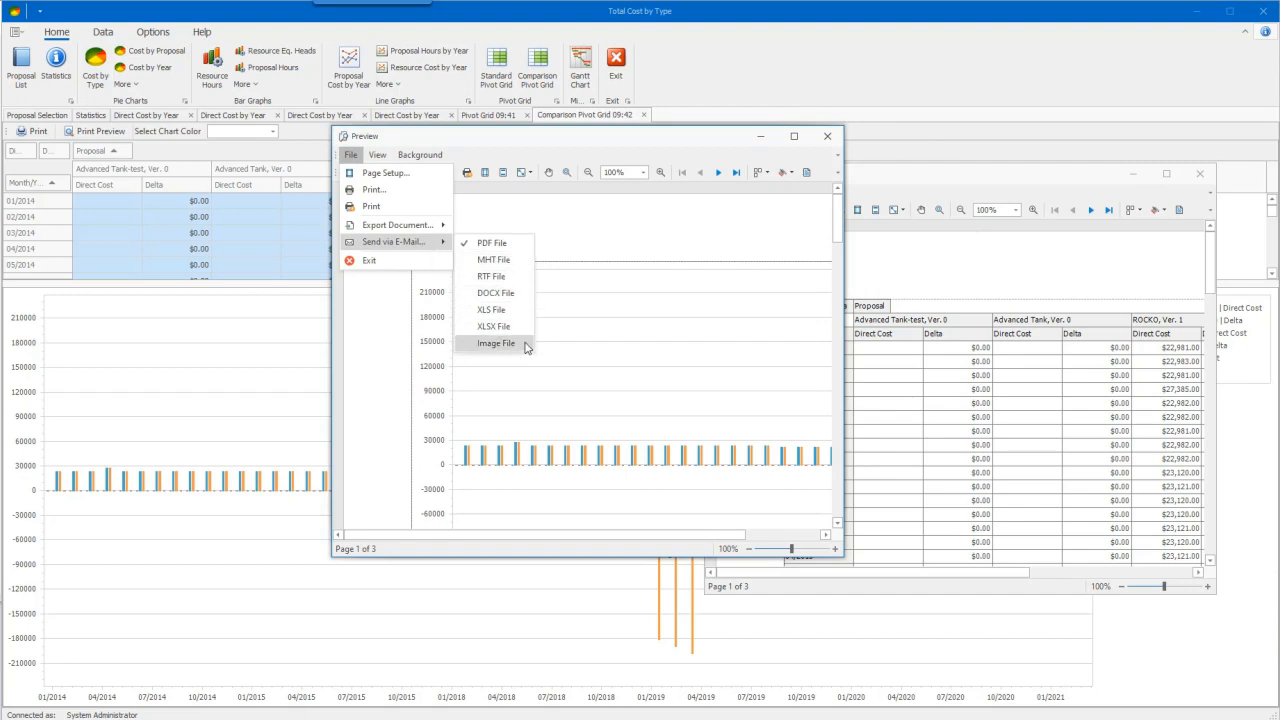
left_click(628, 191)
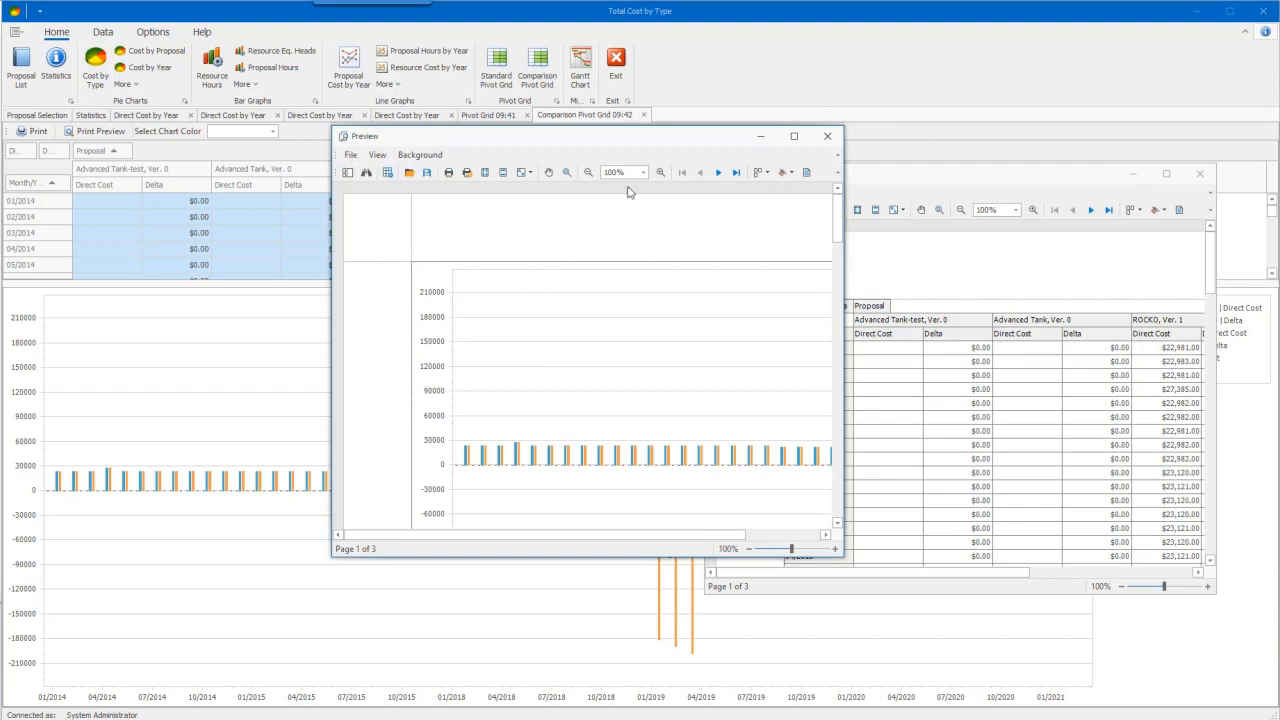
left_click(827, 136)
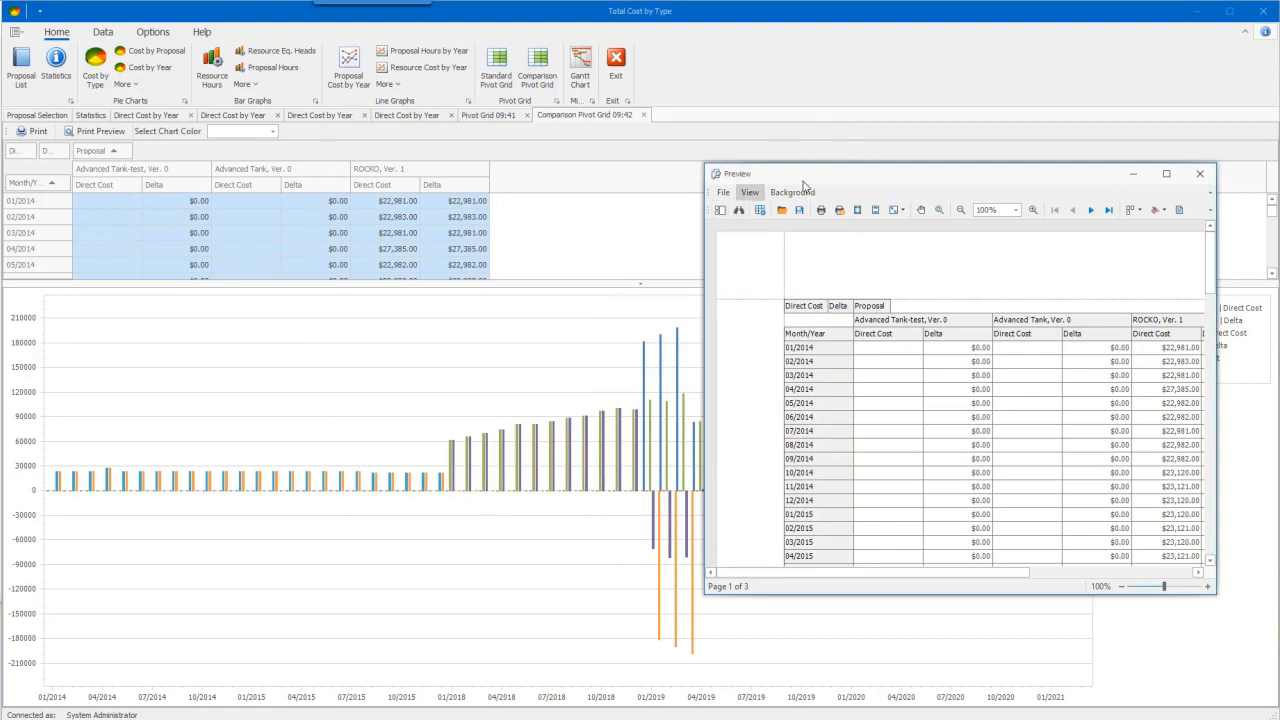
left_click(1200, 174)
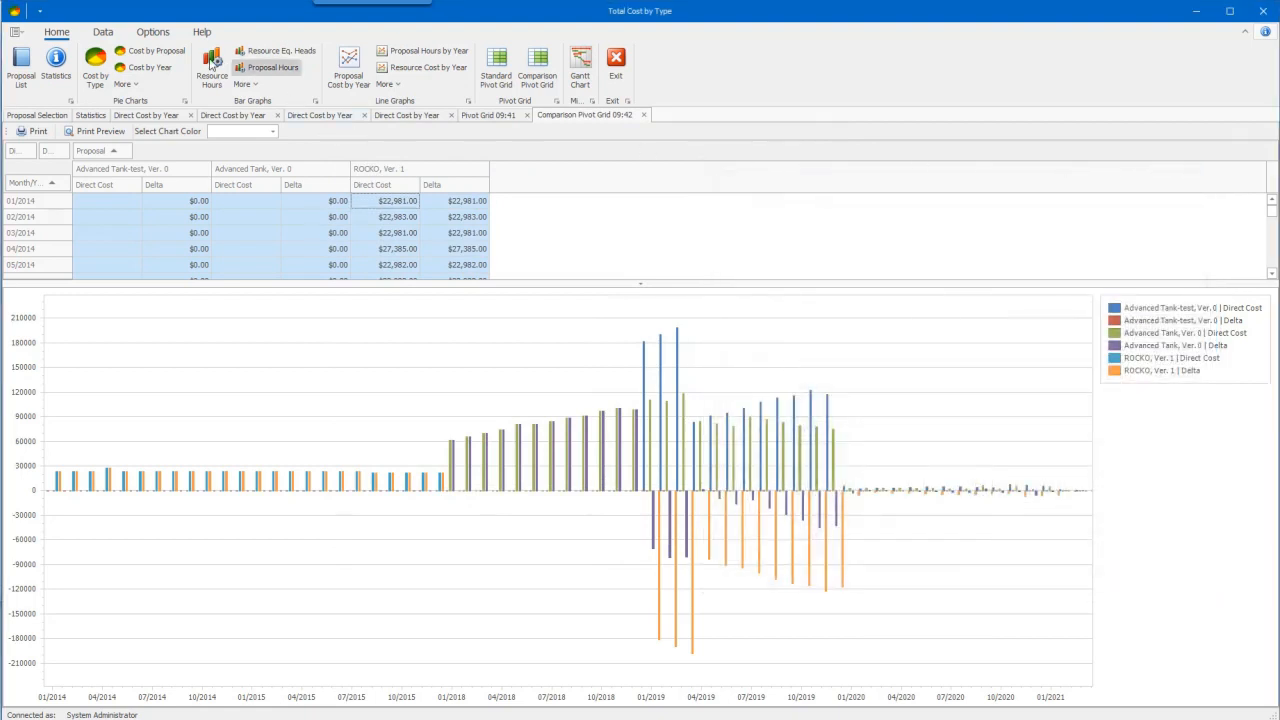
Step: Start an advanced export in Excel format with the Desktop as the export folder
left_click(103, 32)
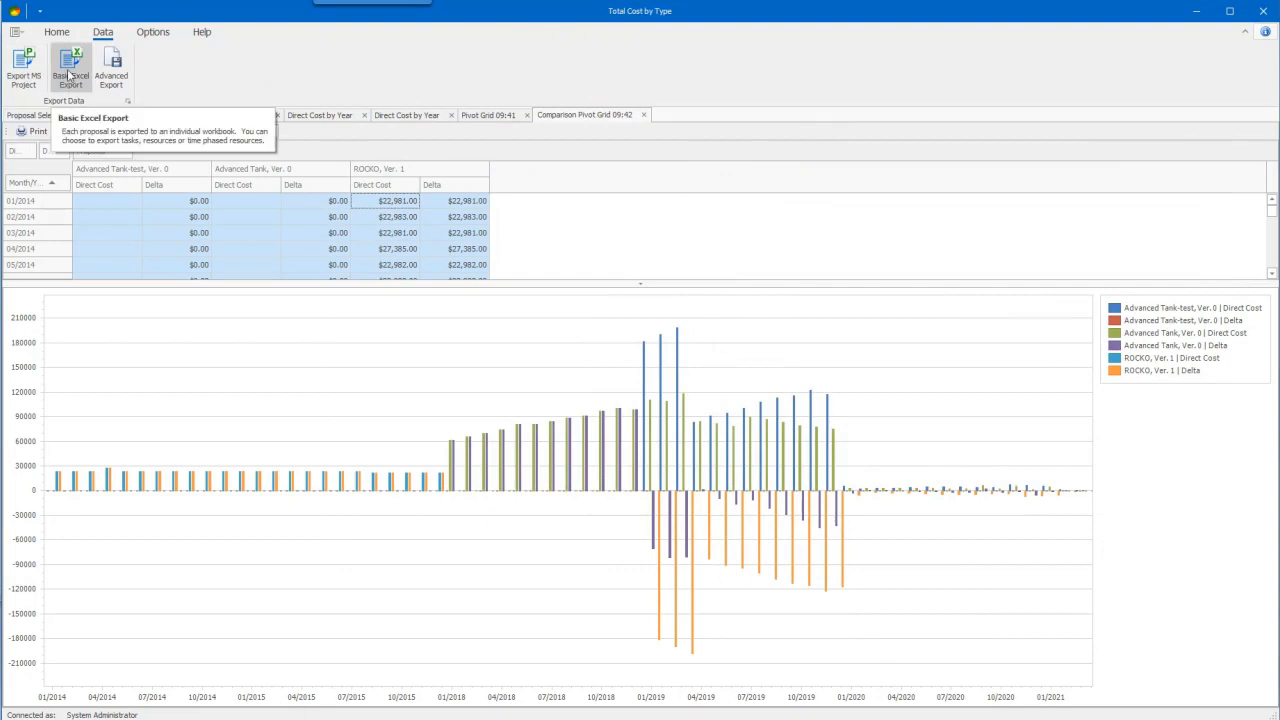
left_click(111, 68)
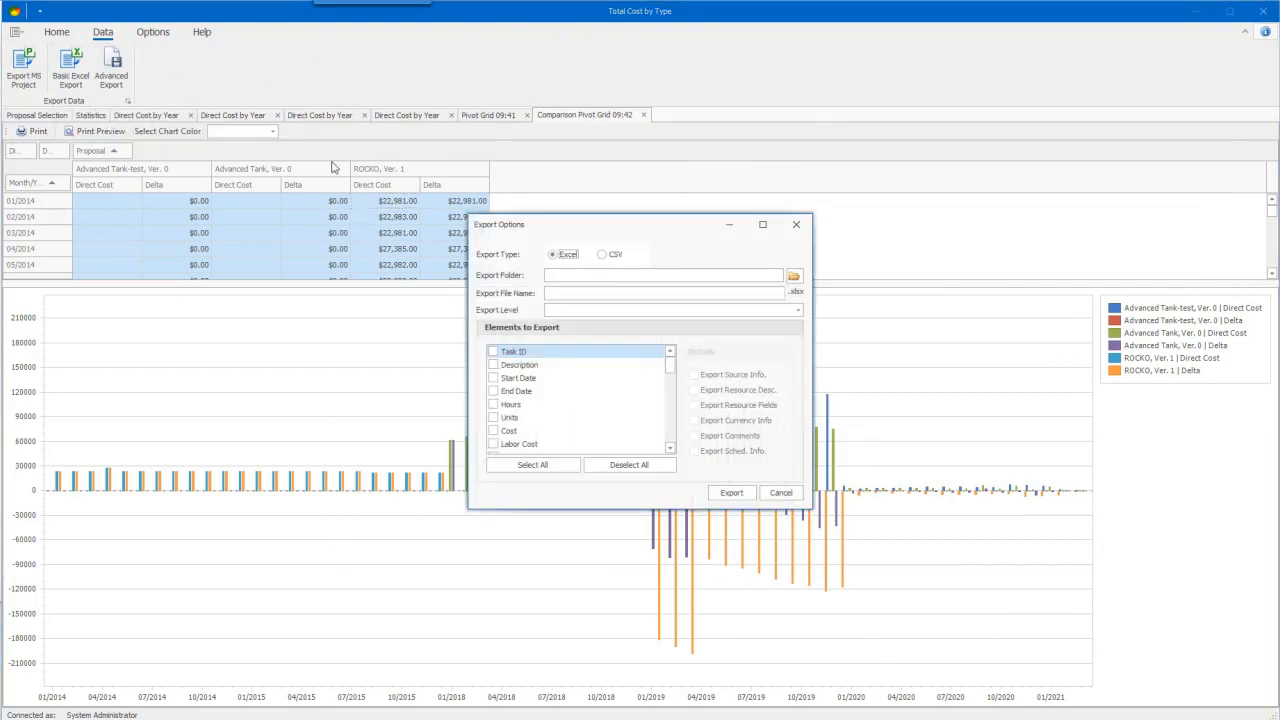
left_click_drag(571, 227, 591, 157)
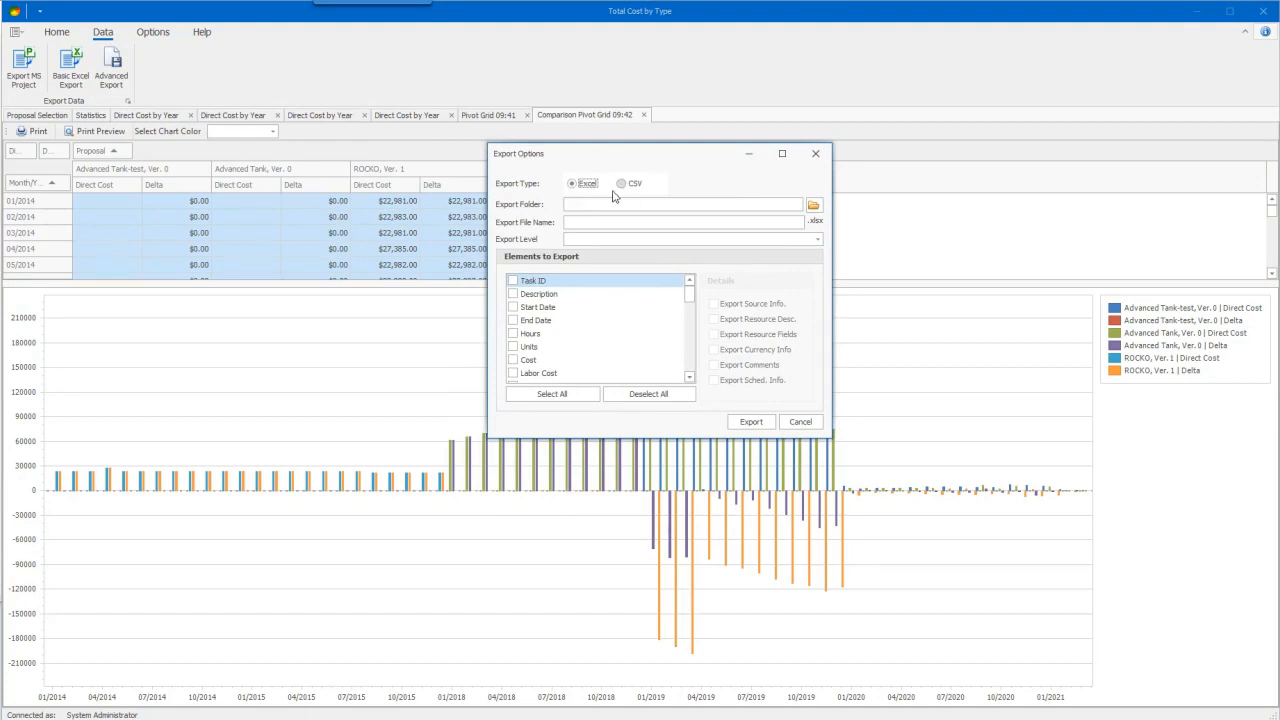
left_click(813, 204)
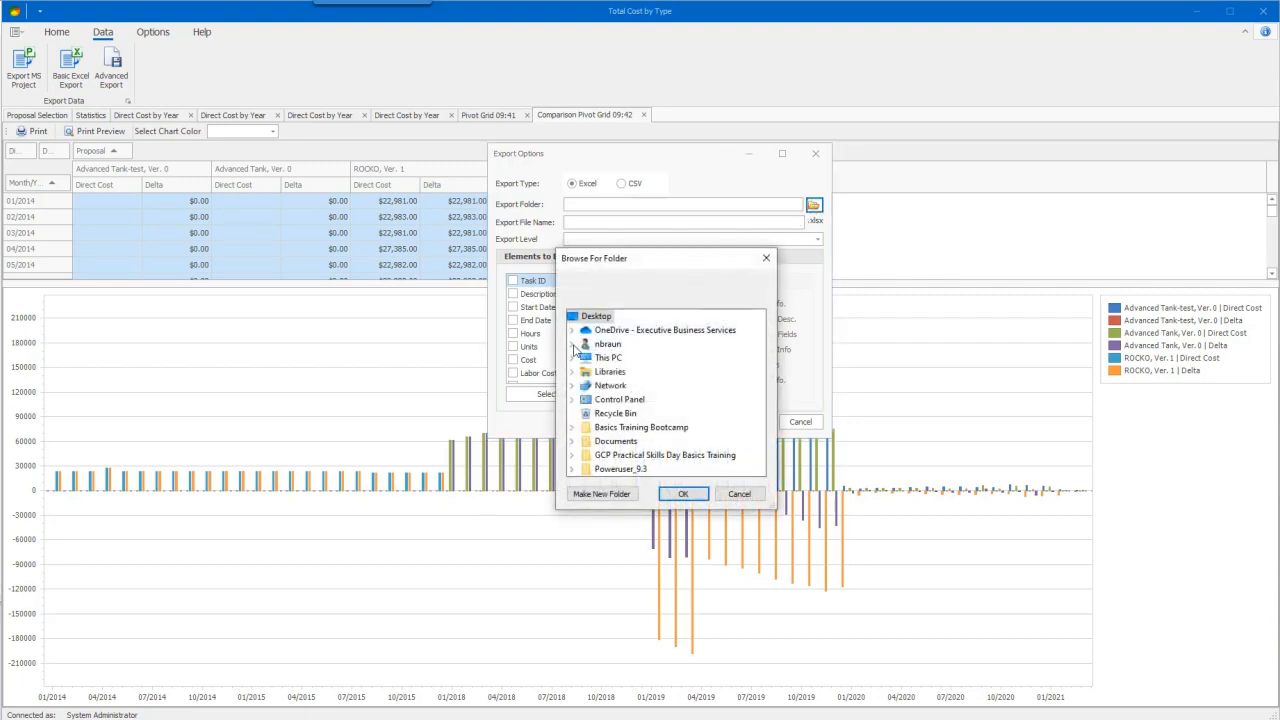
left_click(572, 359)
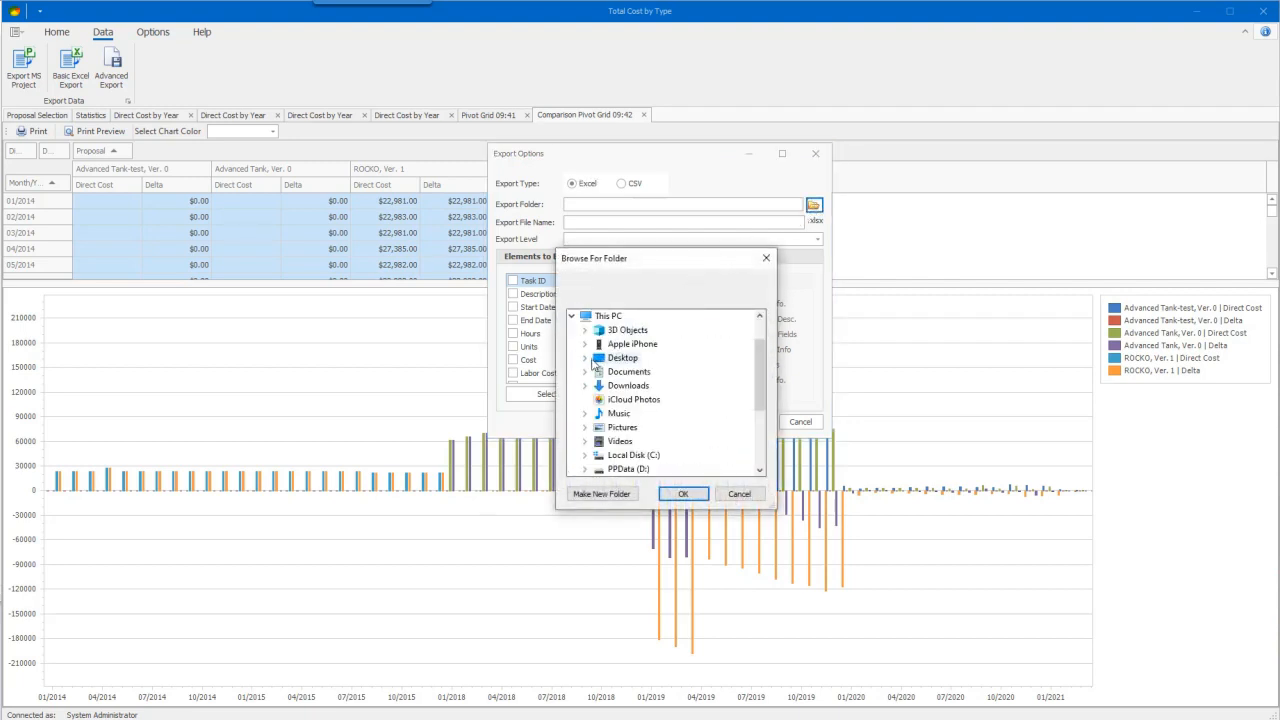
left_click(586, 358)
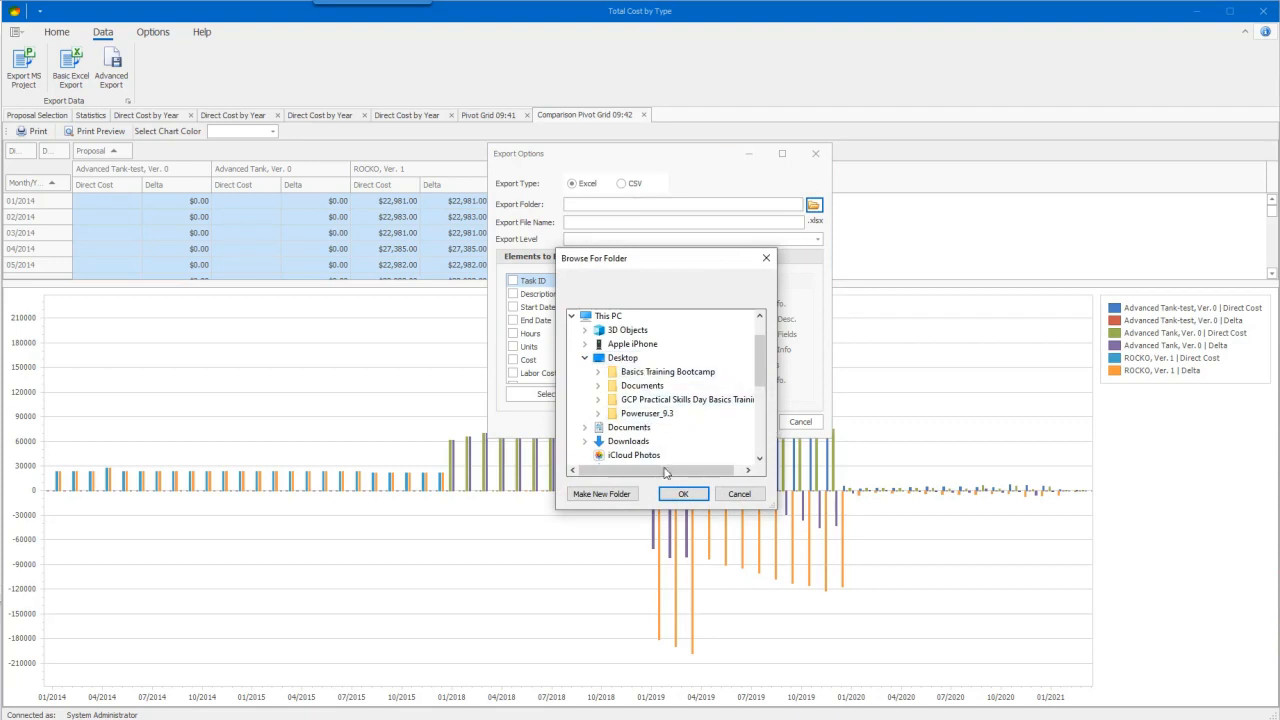
left_click(680, 495)
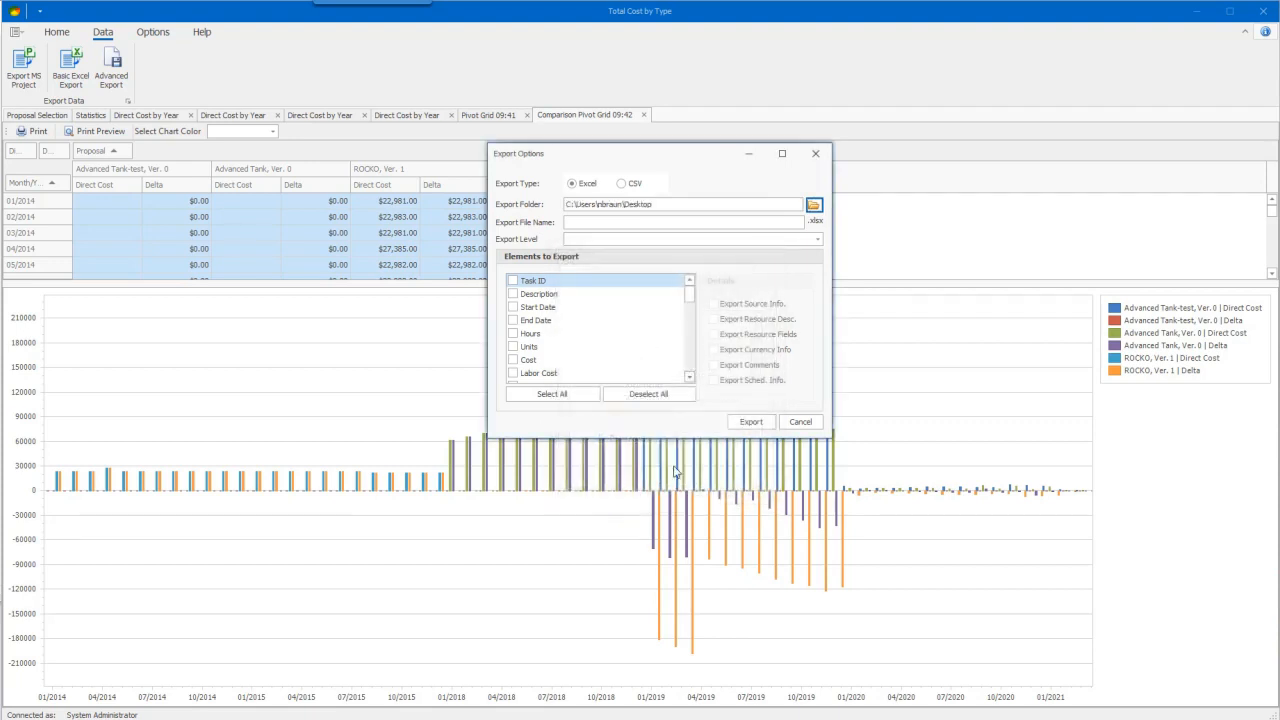
Step: Set the export to Task Level with Task ID, Description, Start Date and End Date as elements, and cancel the export
left_click(569, 240)
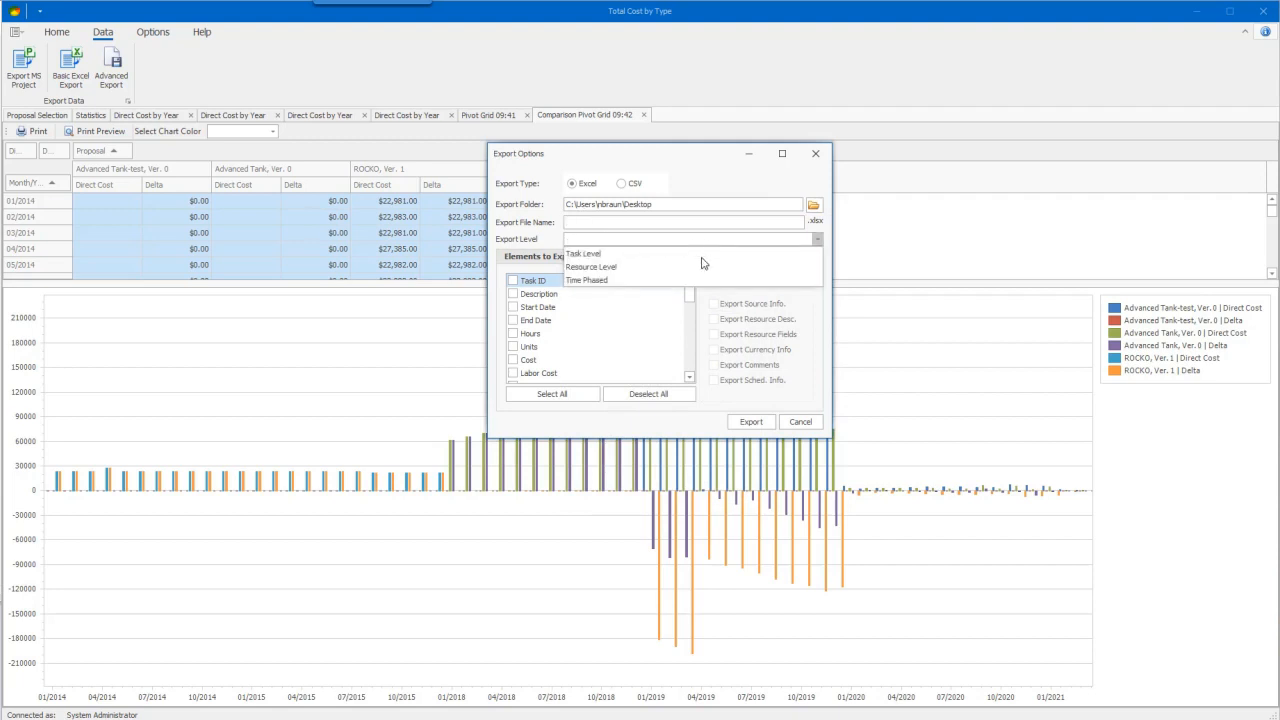
left_click(634, 254)
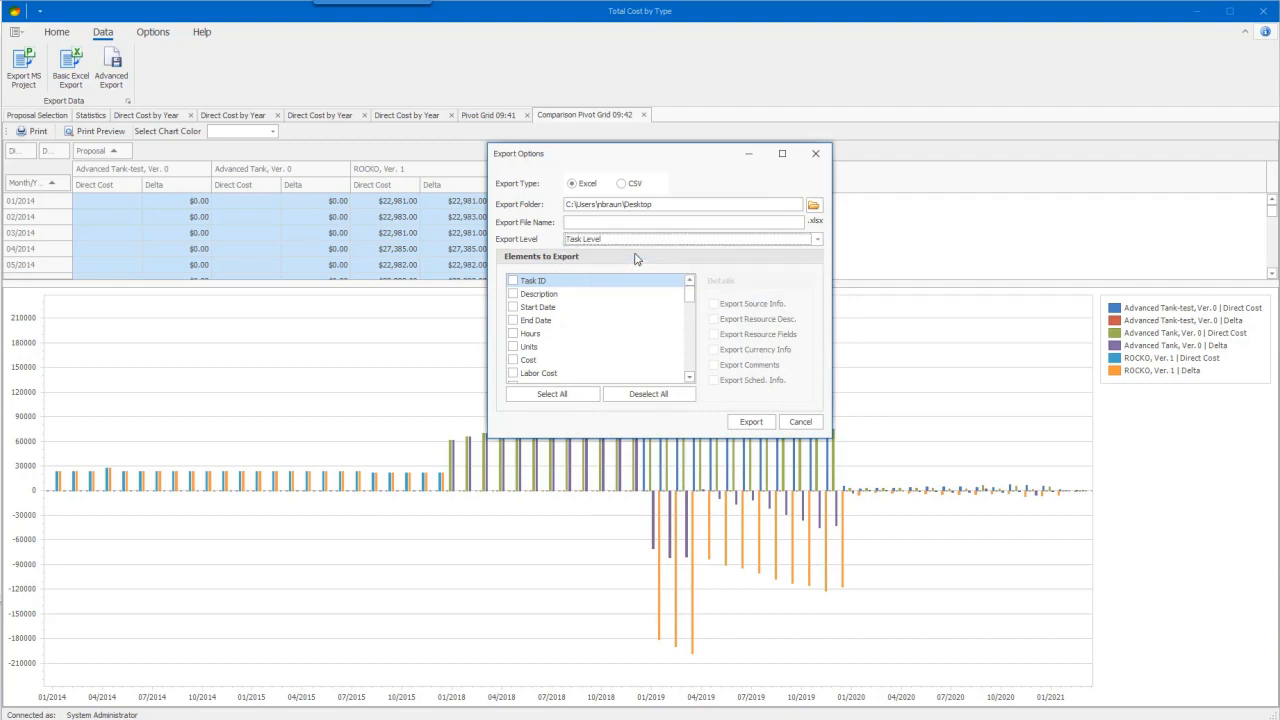
left_click(516, 282)
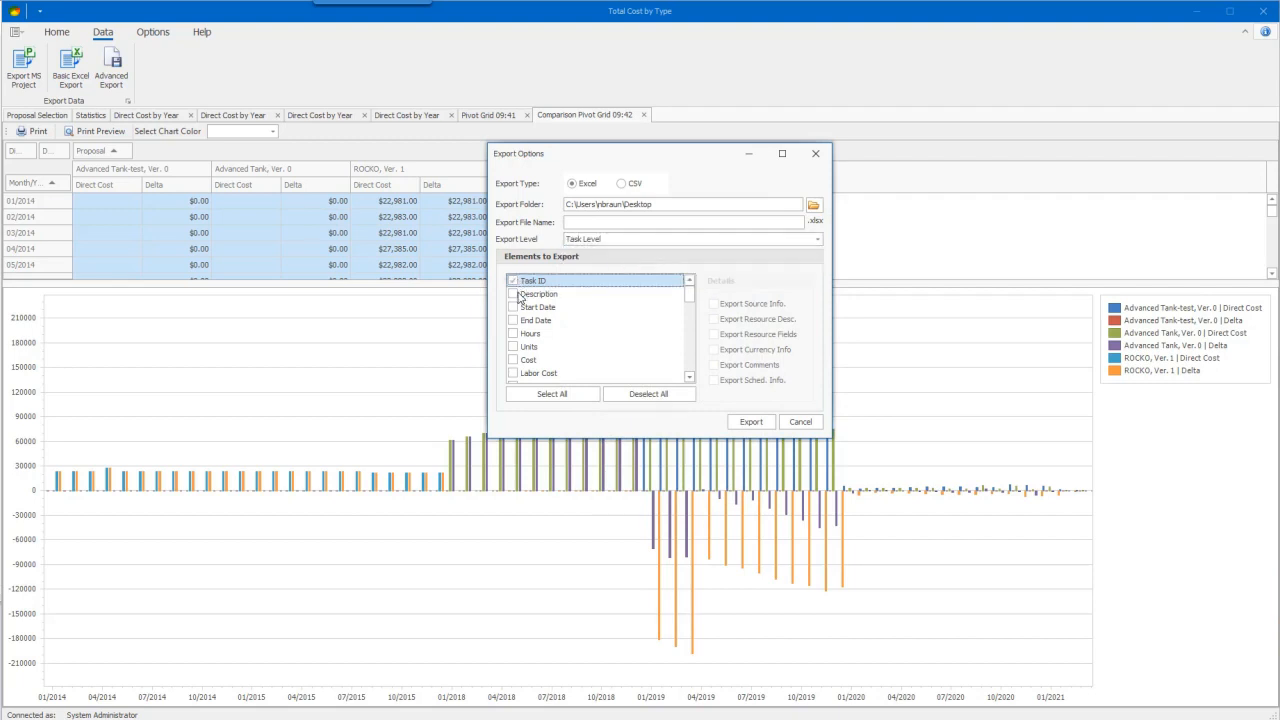
left_click(516, 295)
left_click(513, 321)
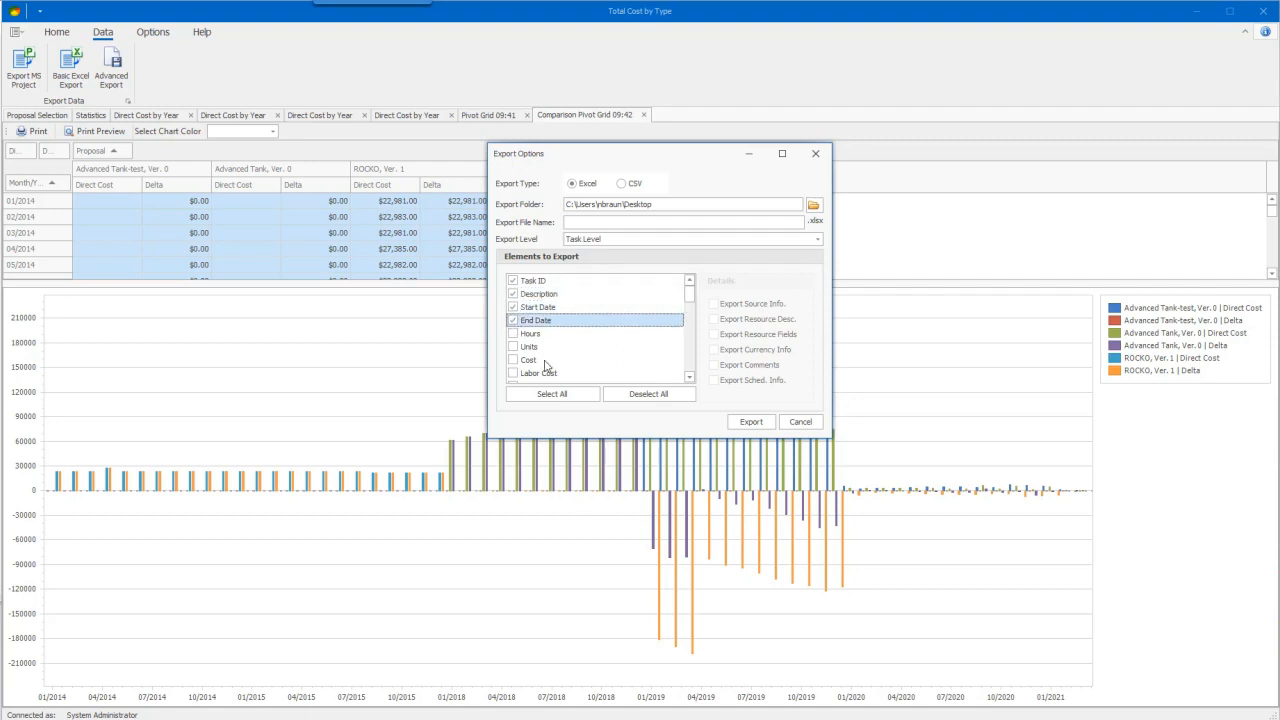
left_click(798, 422)
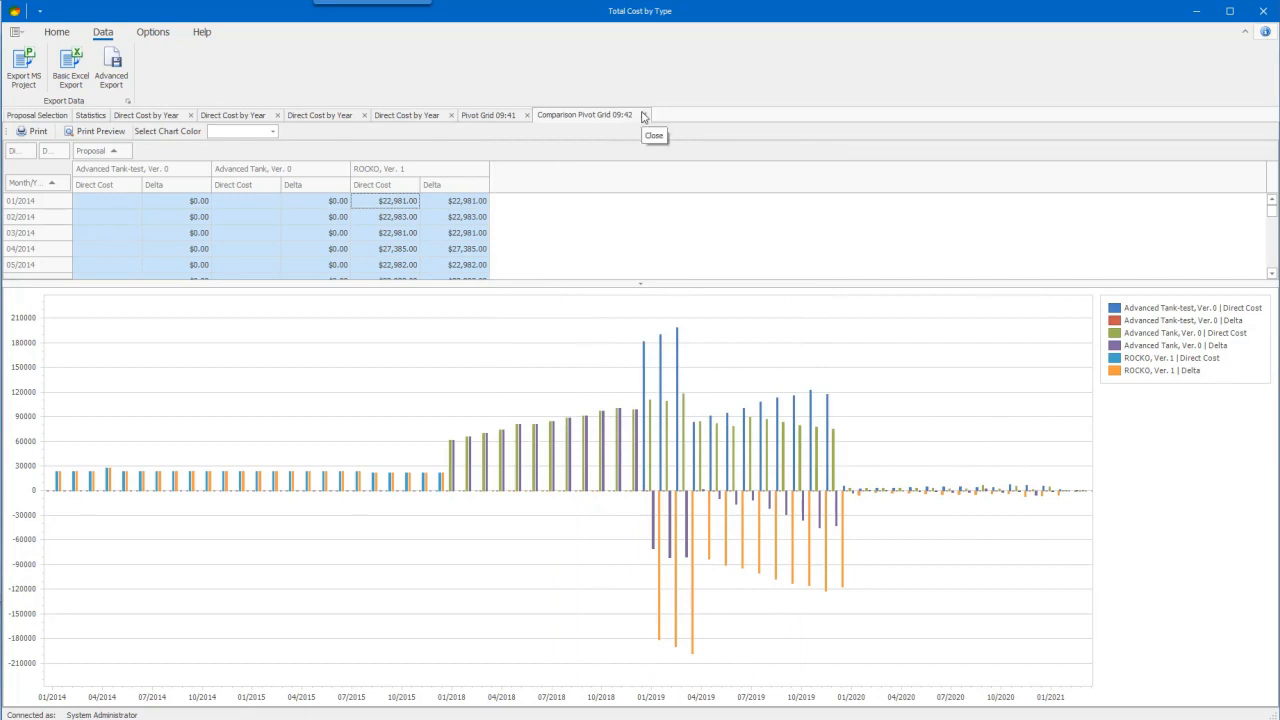
Step: Look back through the open standard pivot grid, the Direct Cost by Year line, bar and pie charts, and the Statistics page
left_click(492, 116)
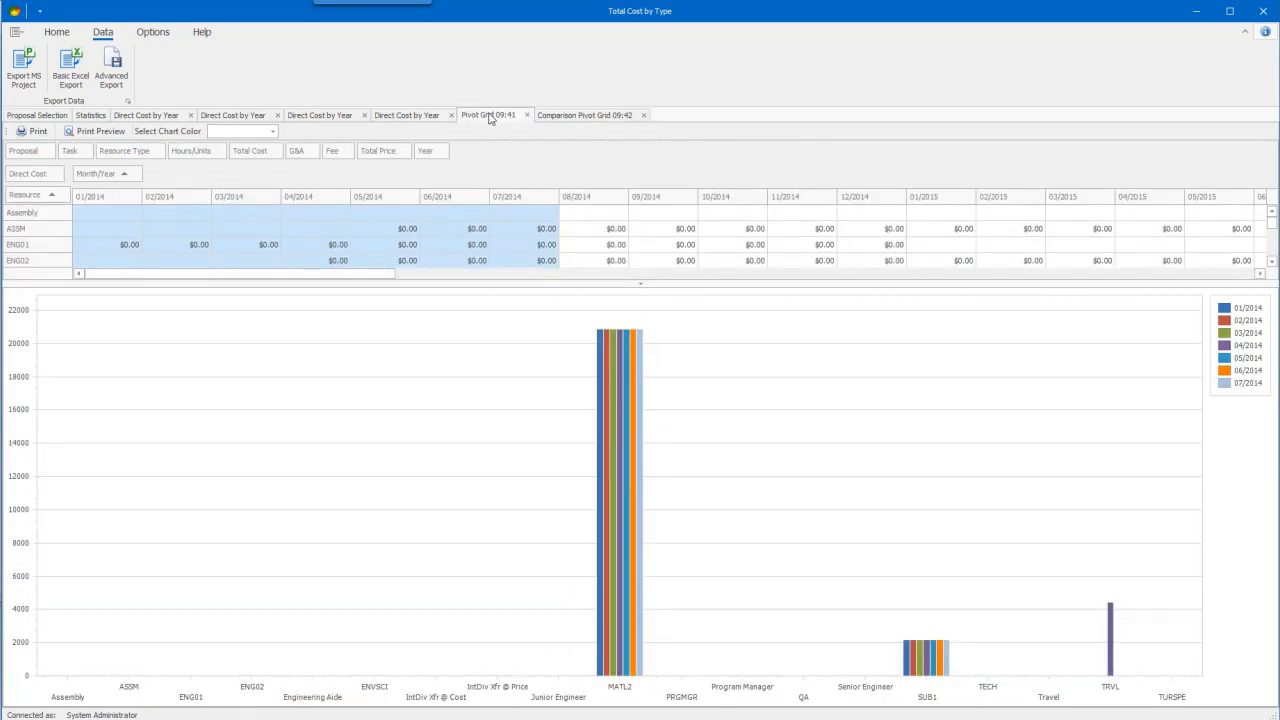
left_click(430, 116)
left_click(240, 116)
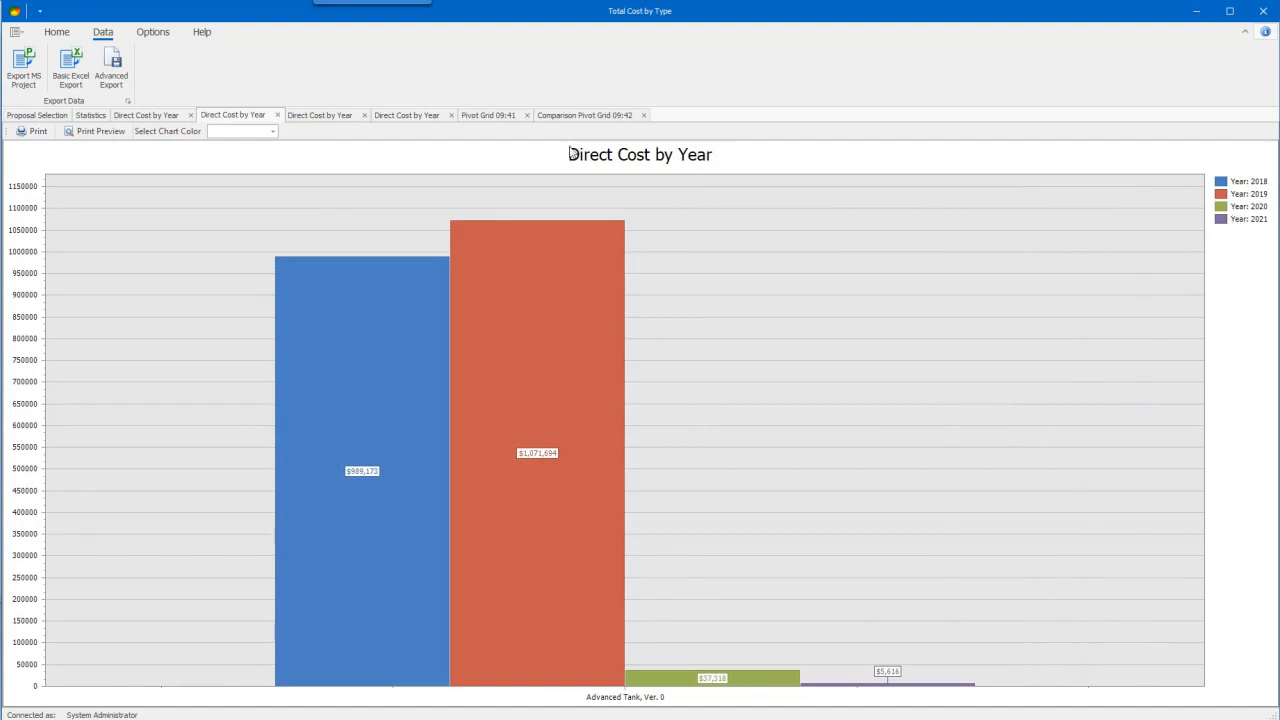
left_click(166, 118)
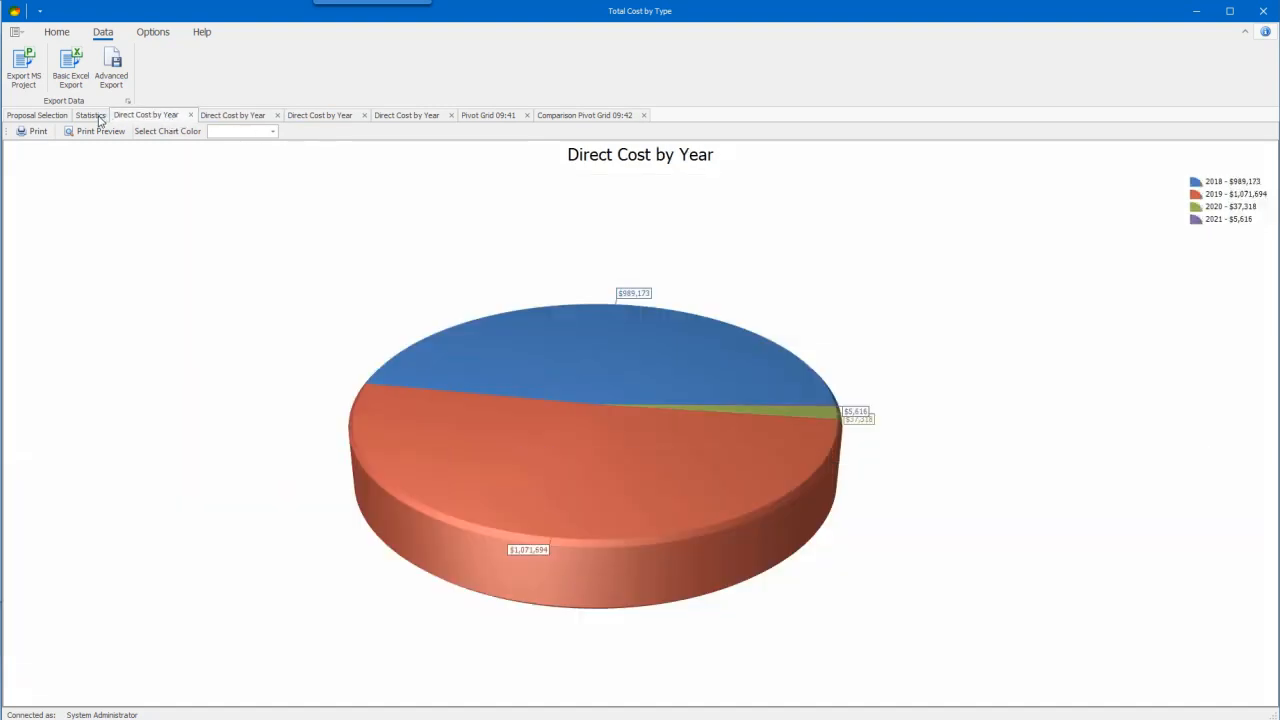
left_click(100, 118)
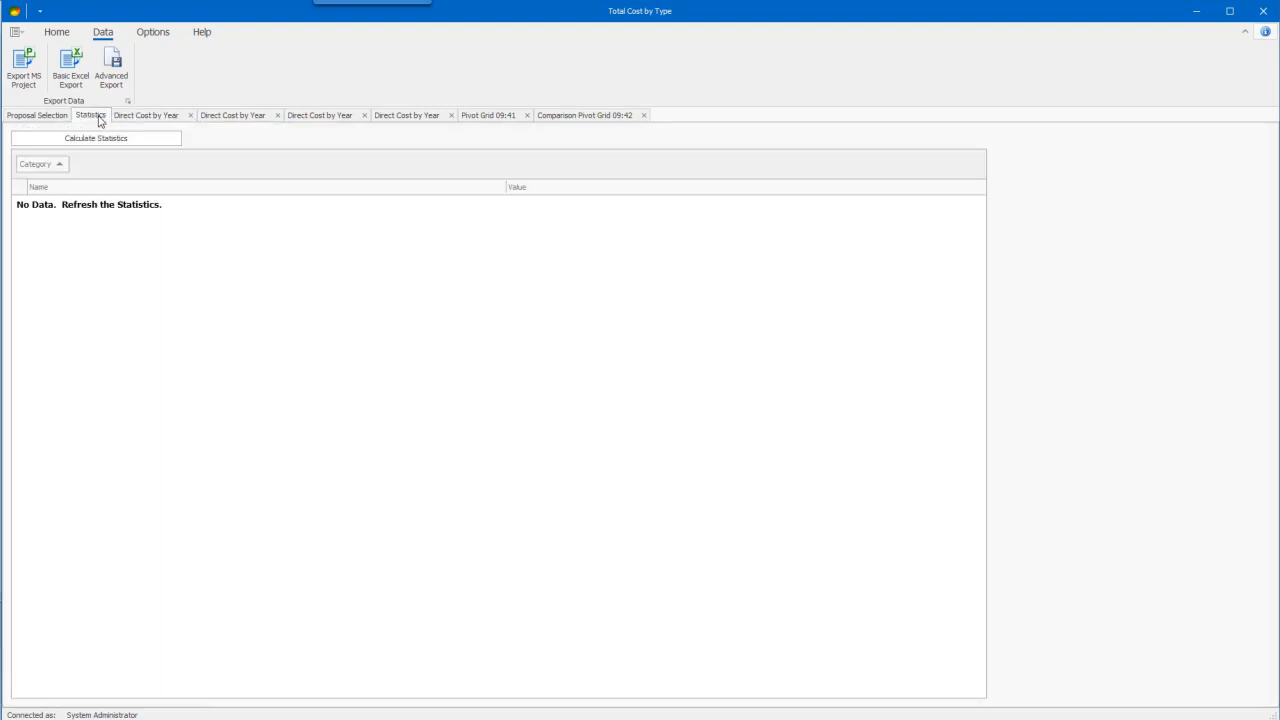
Step: Add Report Development (Prime) version 0, Advanced Tank version test and Advanced Tank-test version 5 to the proposal selection
left_click(50, 117)
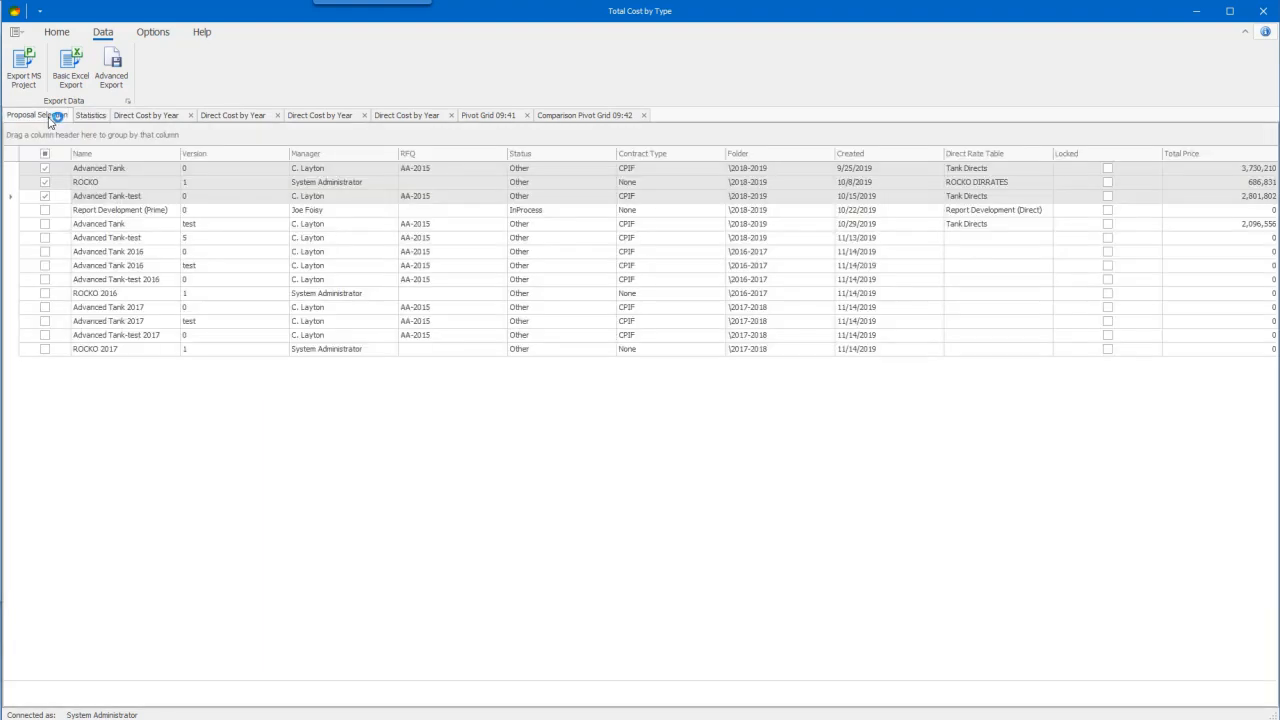
left_click(45, 210)
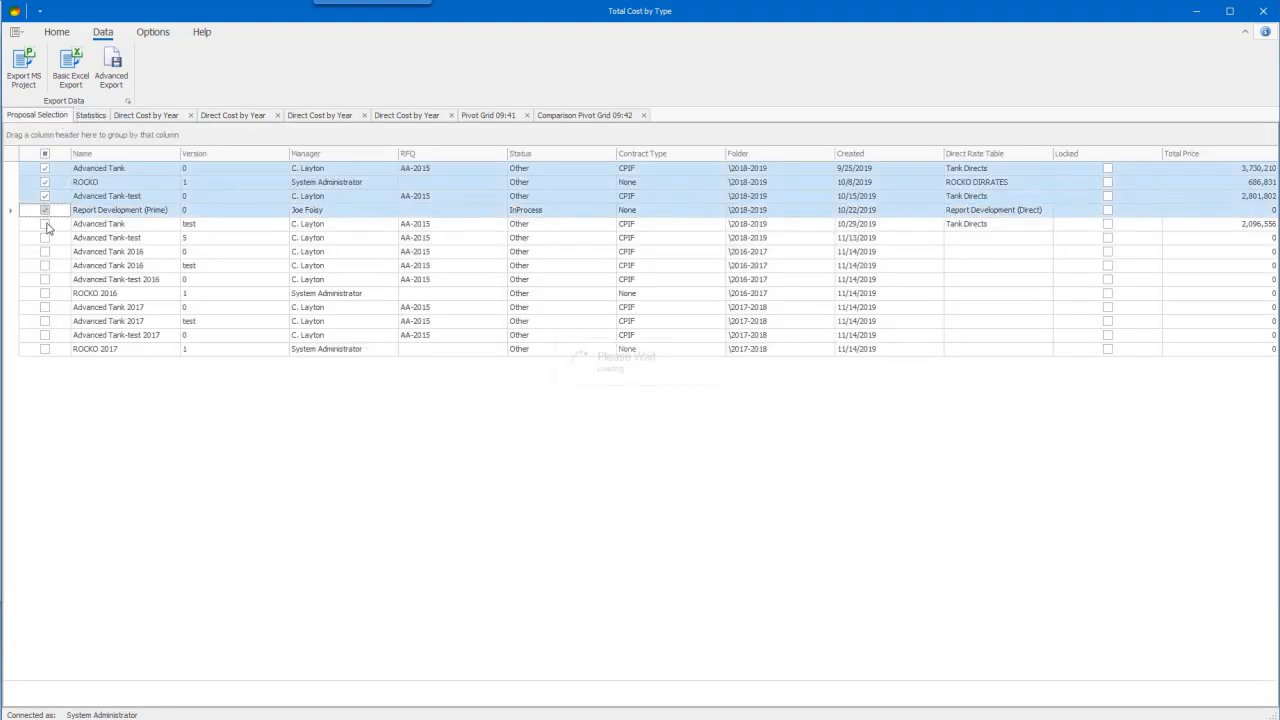
left_click(45, 224)
left_click(46, 238)
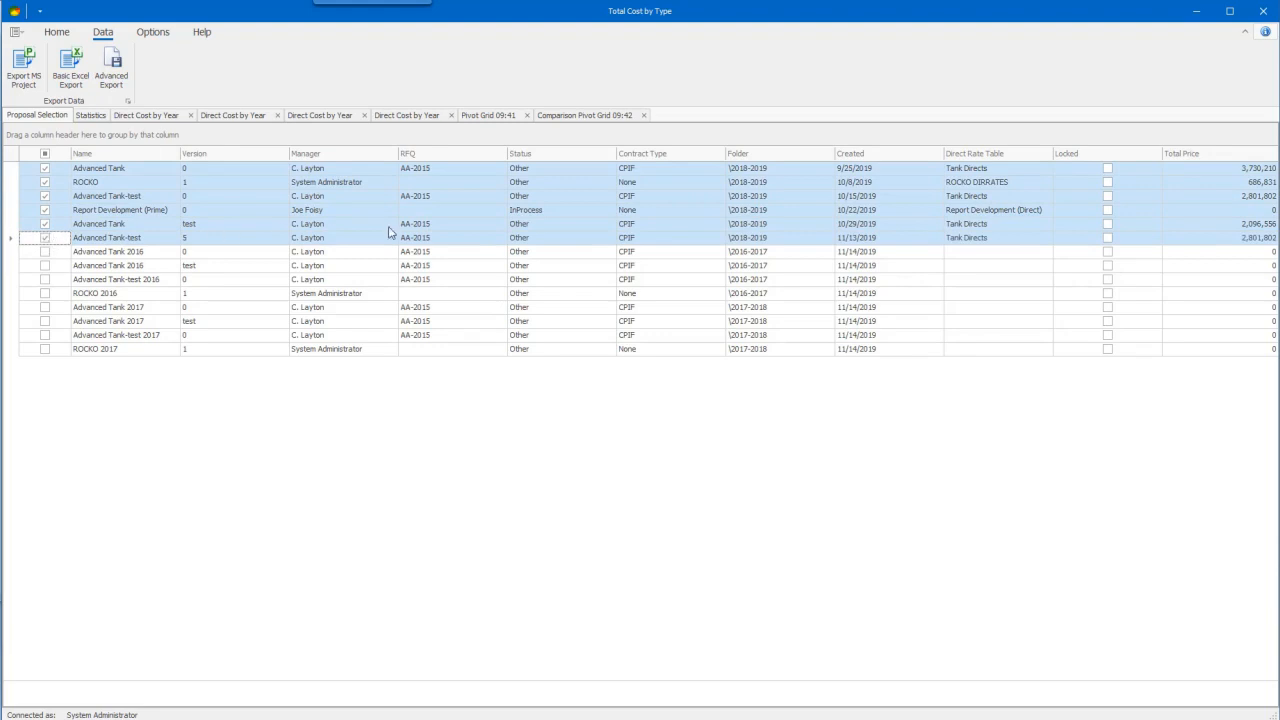